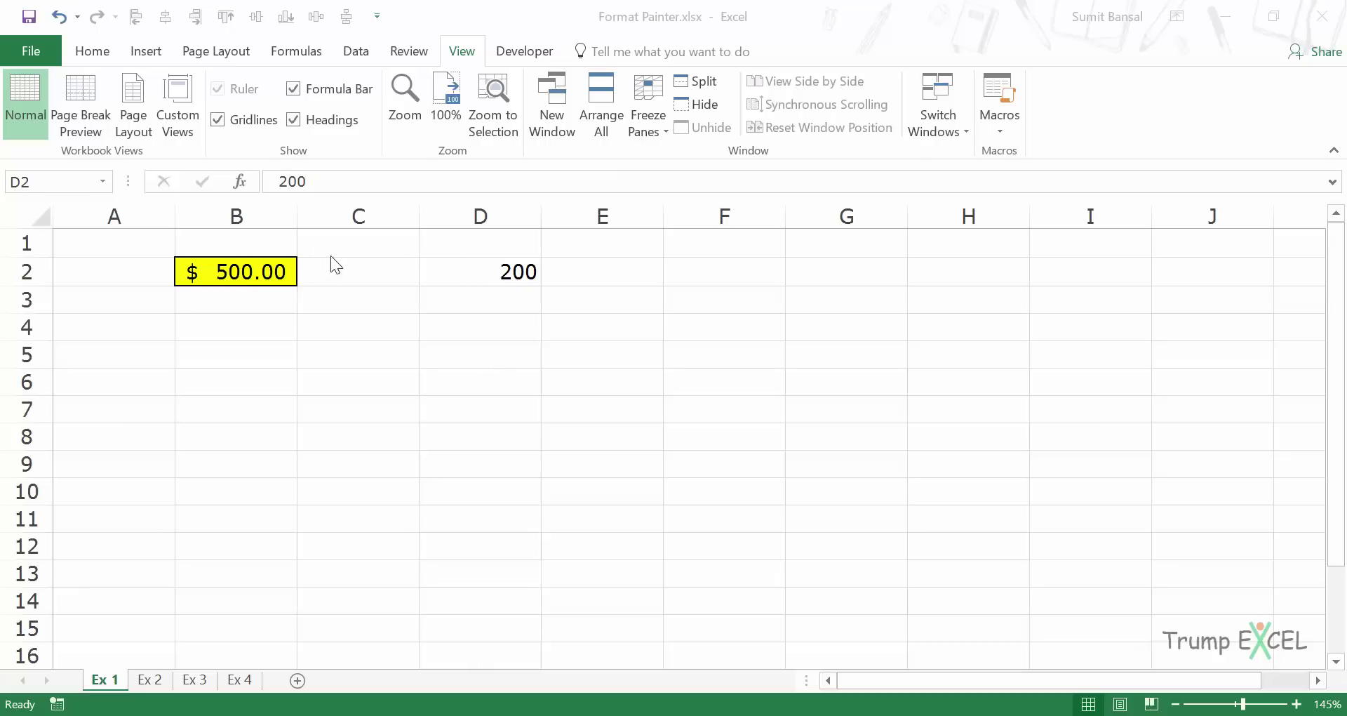
Copy B2's yellow fill, border and Accounting format onto D2 so it shows $ 200.00.
{"action": "left_click", "coordinate": [469, 275]}
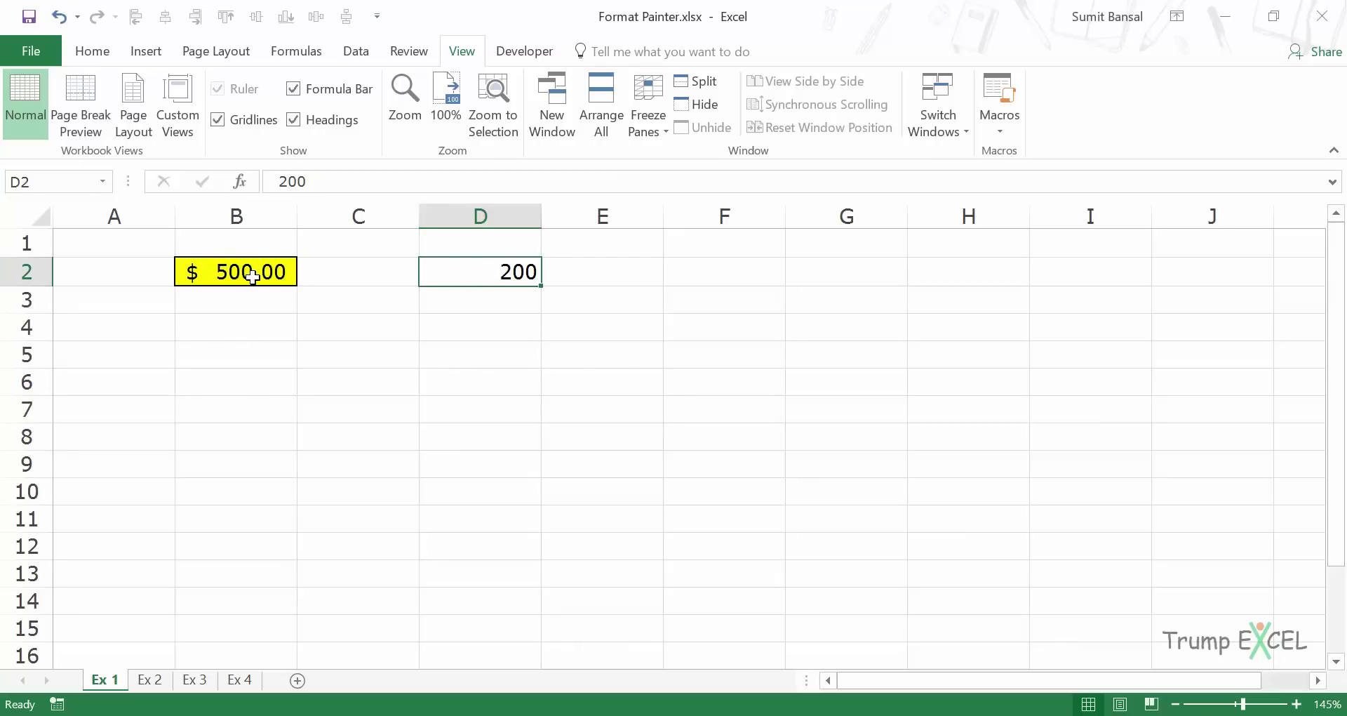
{"action": "left_click", "coordinate": [253, 275]}
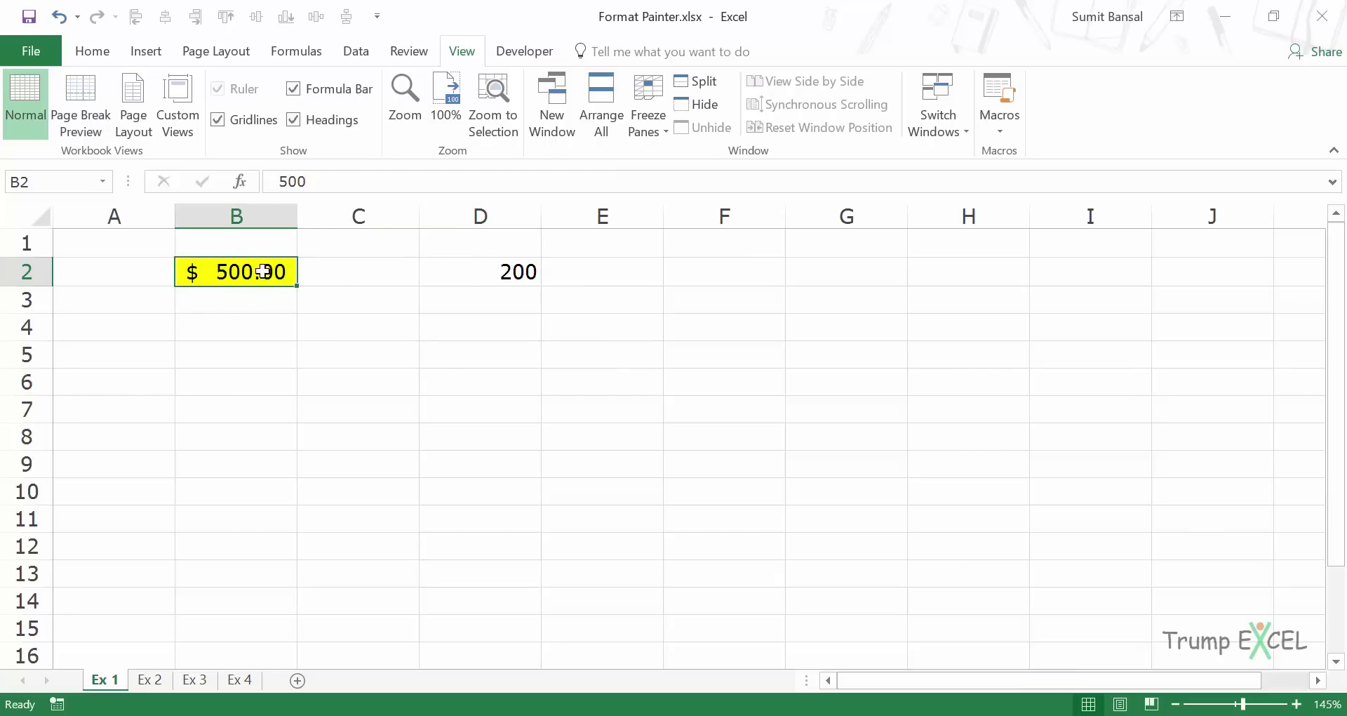
{"action": "left_click", "coordinate": [97, 61]}
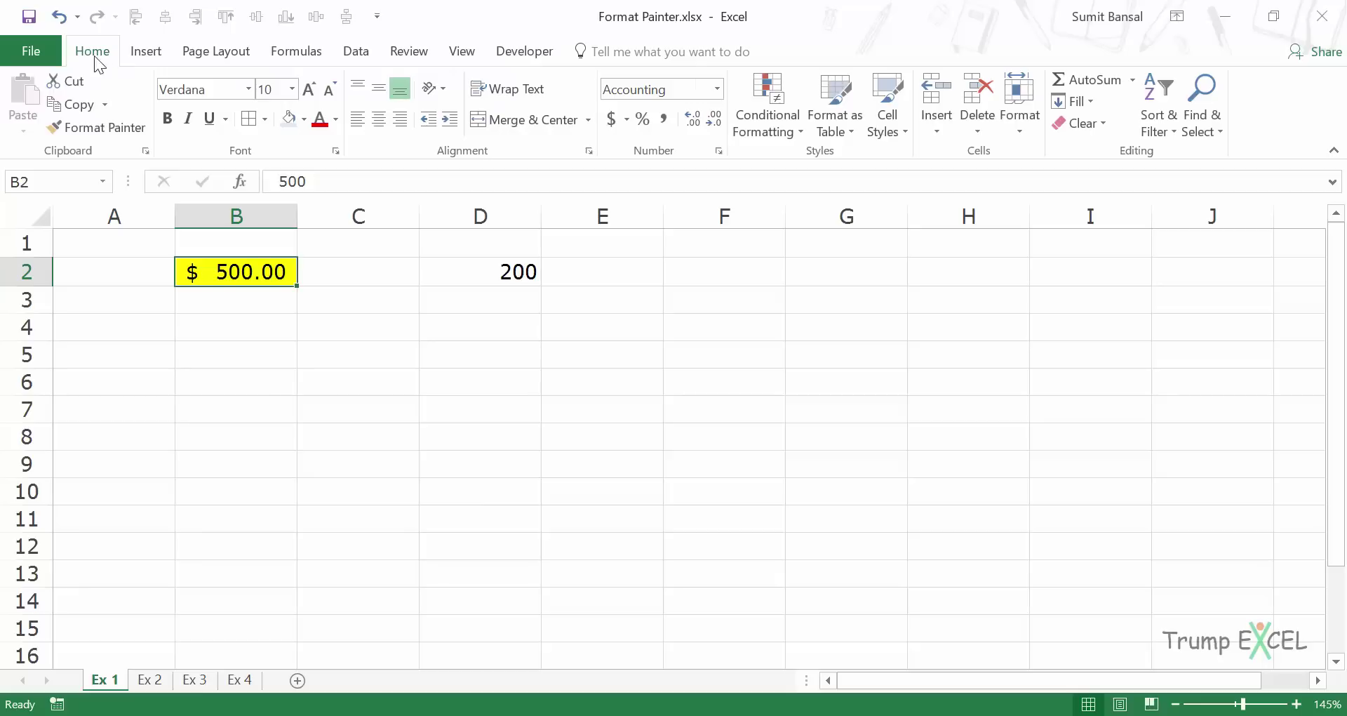
{"action": "left_click", "coordinate": [112, 126]}
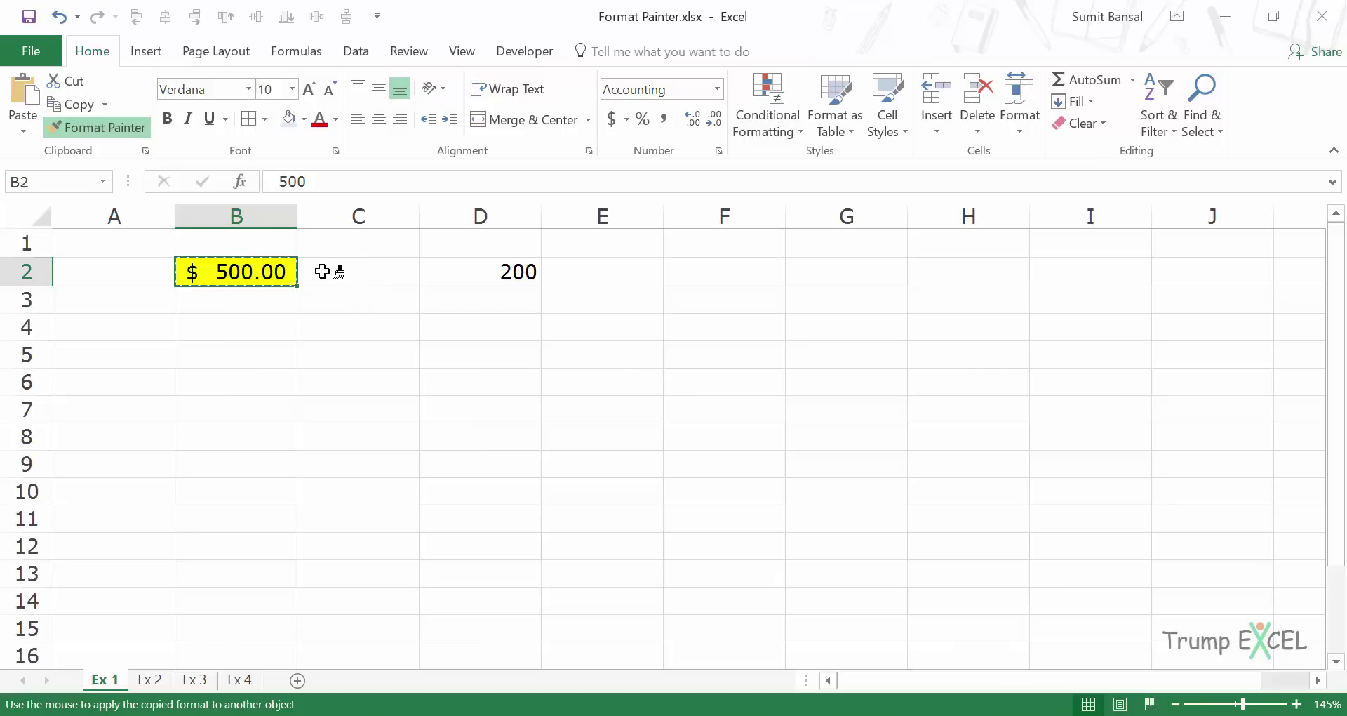
{"action": "left_click", "coordinate": [490, 270]}
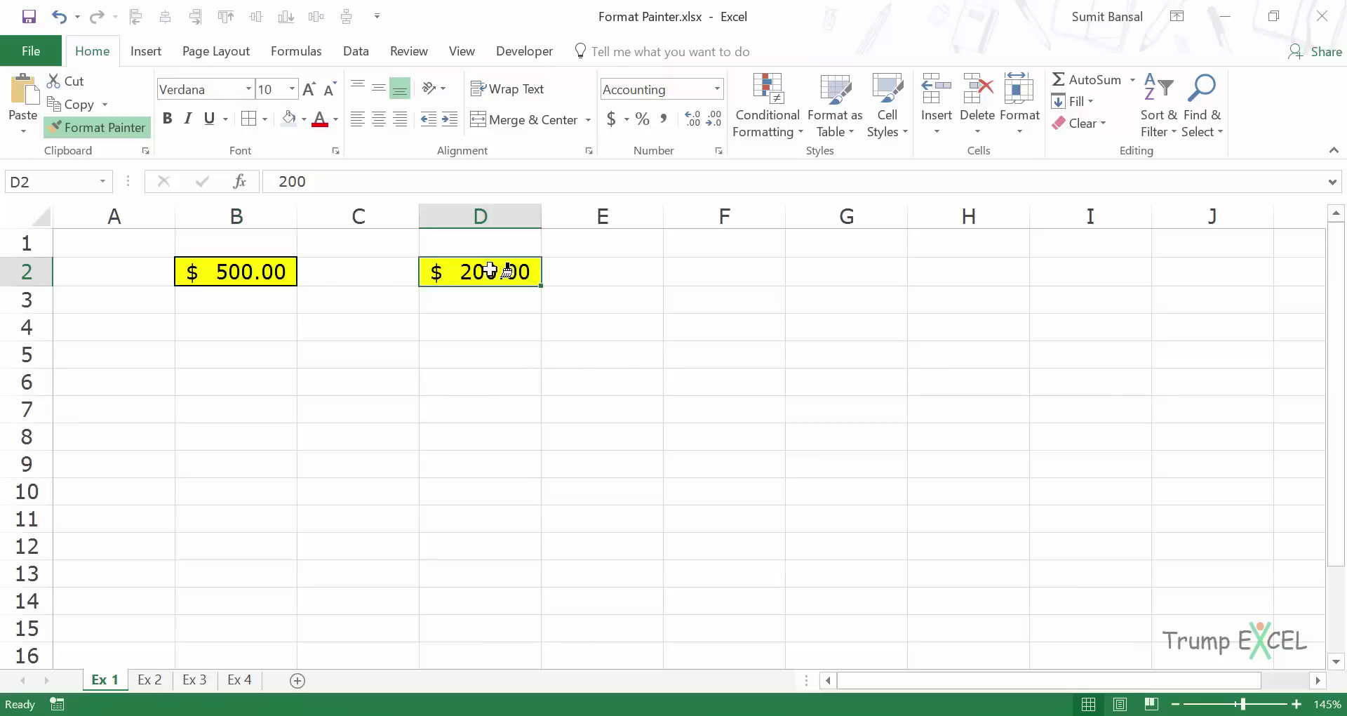
{"action": "left_click", "coordinate": [590, 374]}
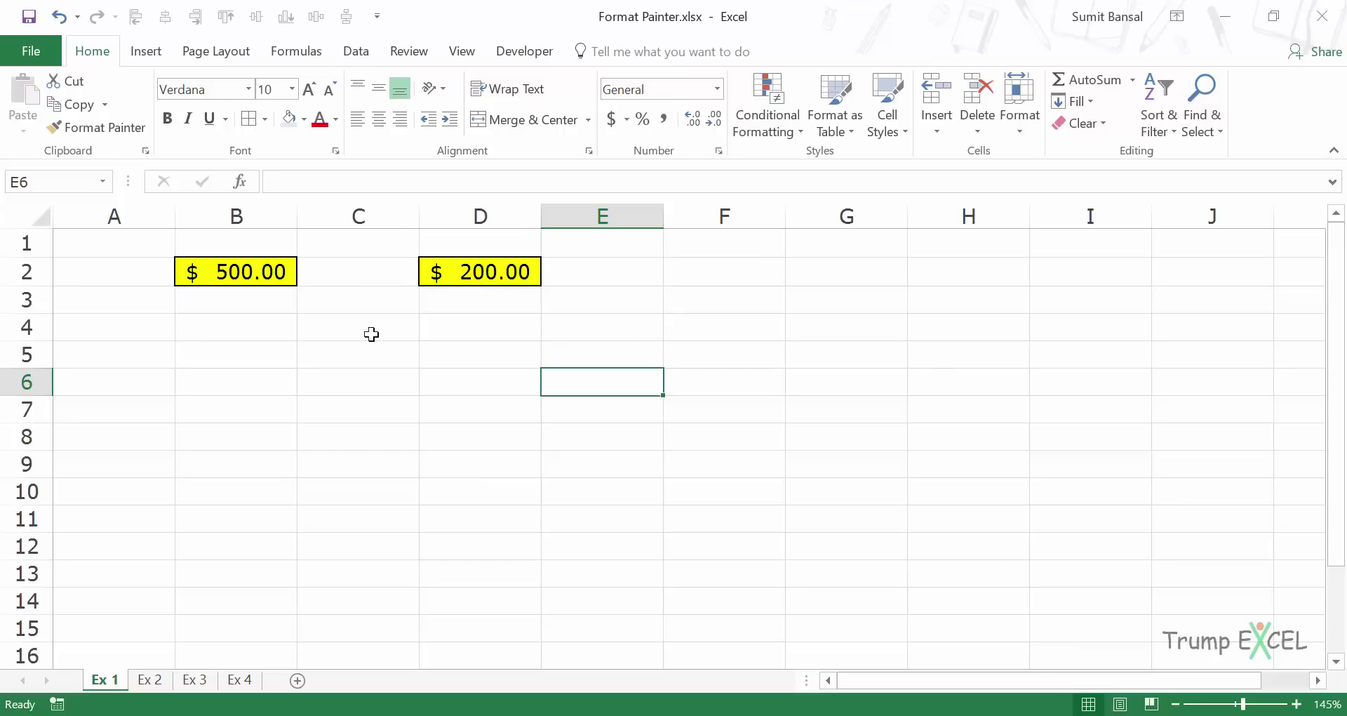
On sheet Ex 2, paint Chemistry's C1:C10 bold header and shading onto Physics D1:D10, then go to Ex 3.
{"action": "left_click", "coordinate": [149, 680]}
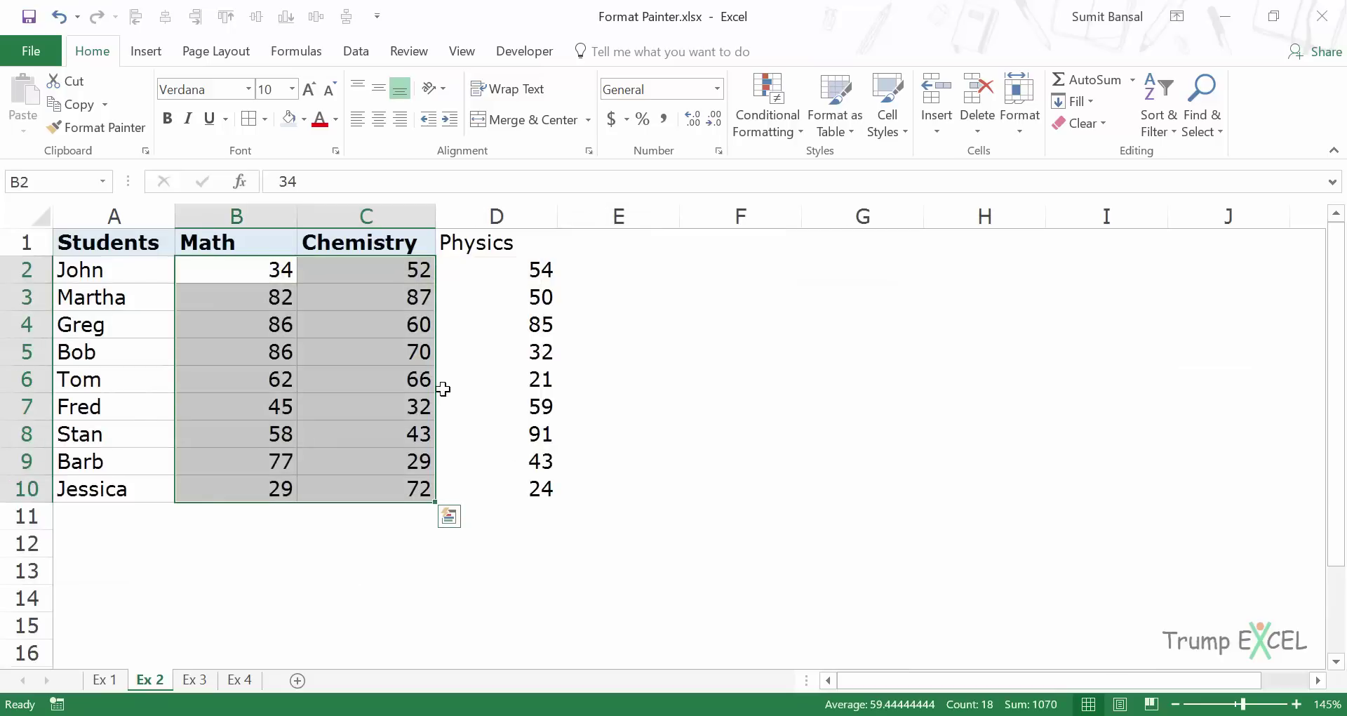
{"action": "left_click", "coordinate": [289, 371]}
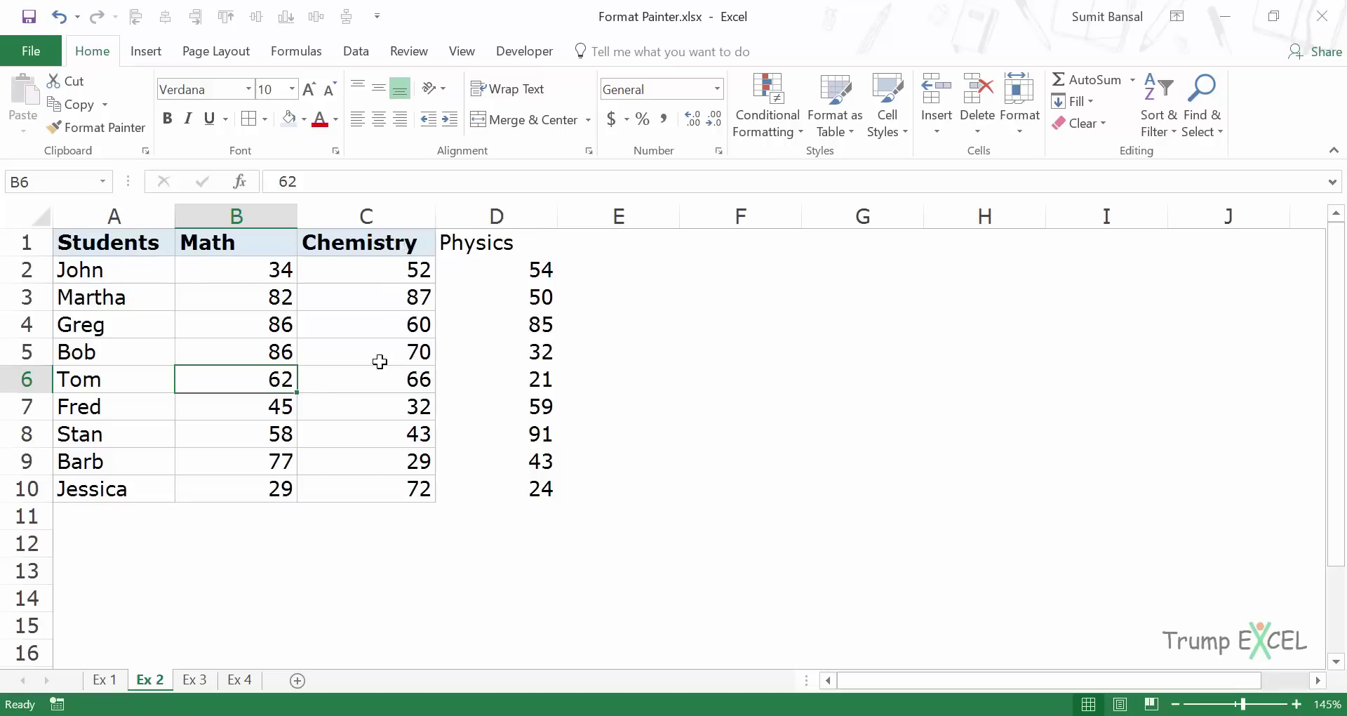
{"action": "left_click_drag", "start_coordinate": [354, 242], "coordinate": [343, 485]}
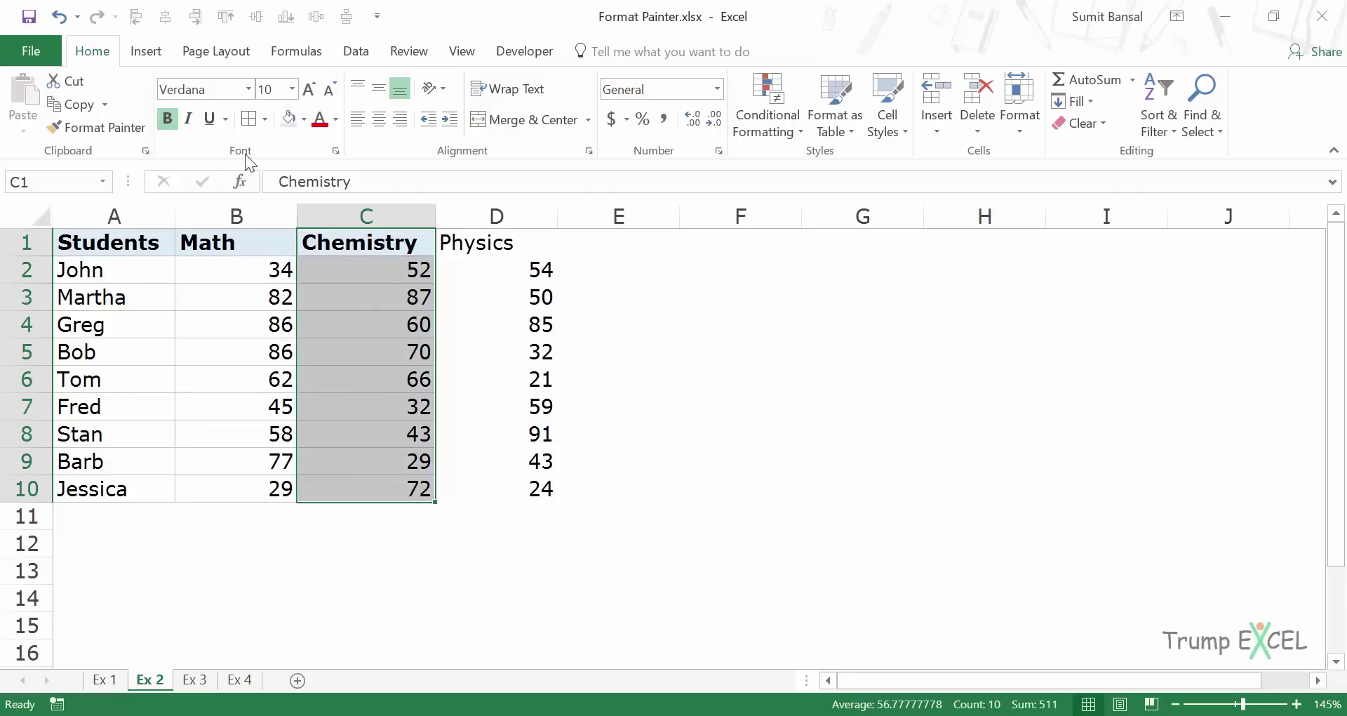
{"action": "left_click", "coordinate": [98, 127]}
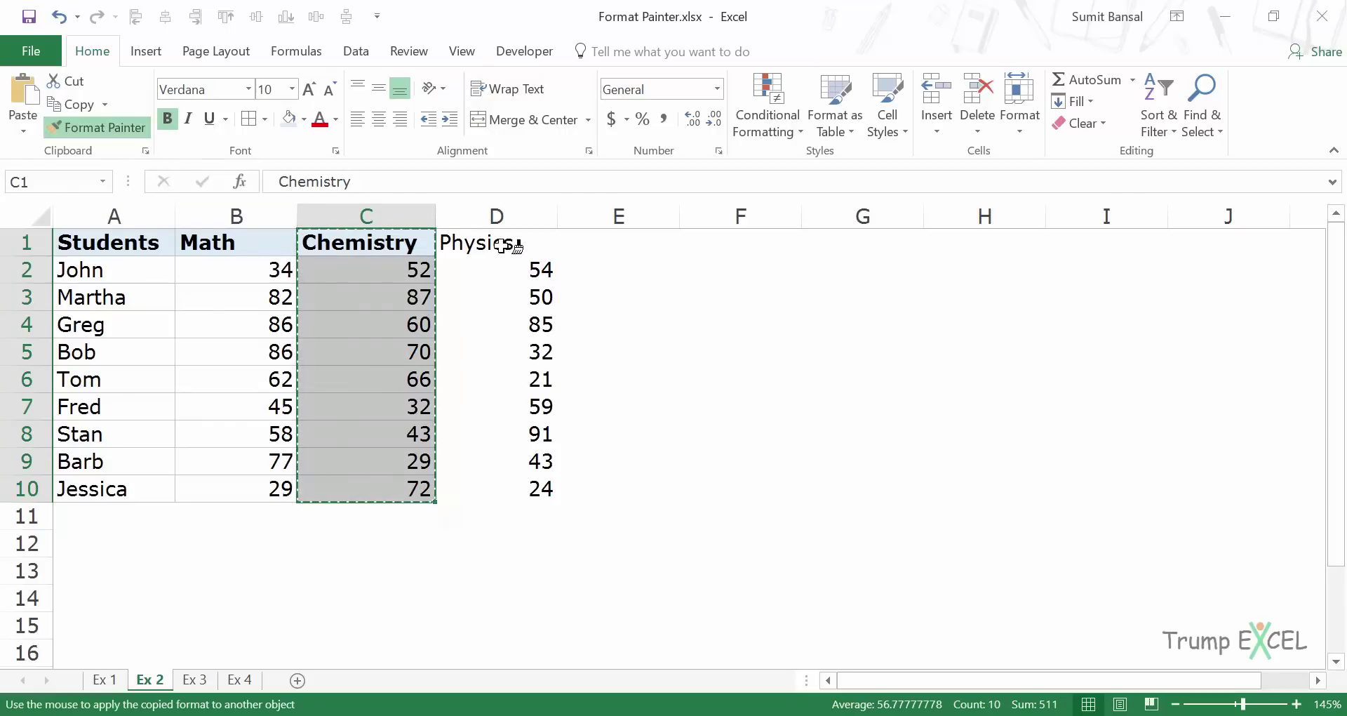
{"action": "left_click", "coordinate": [500, 242]}
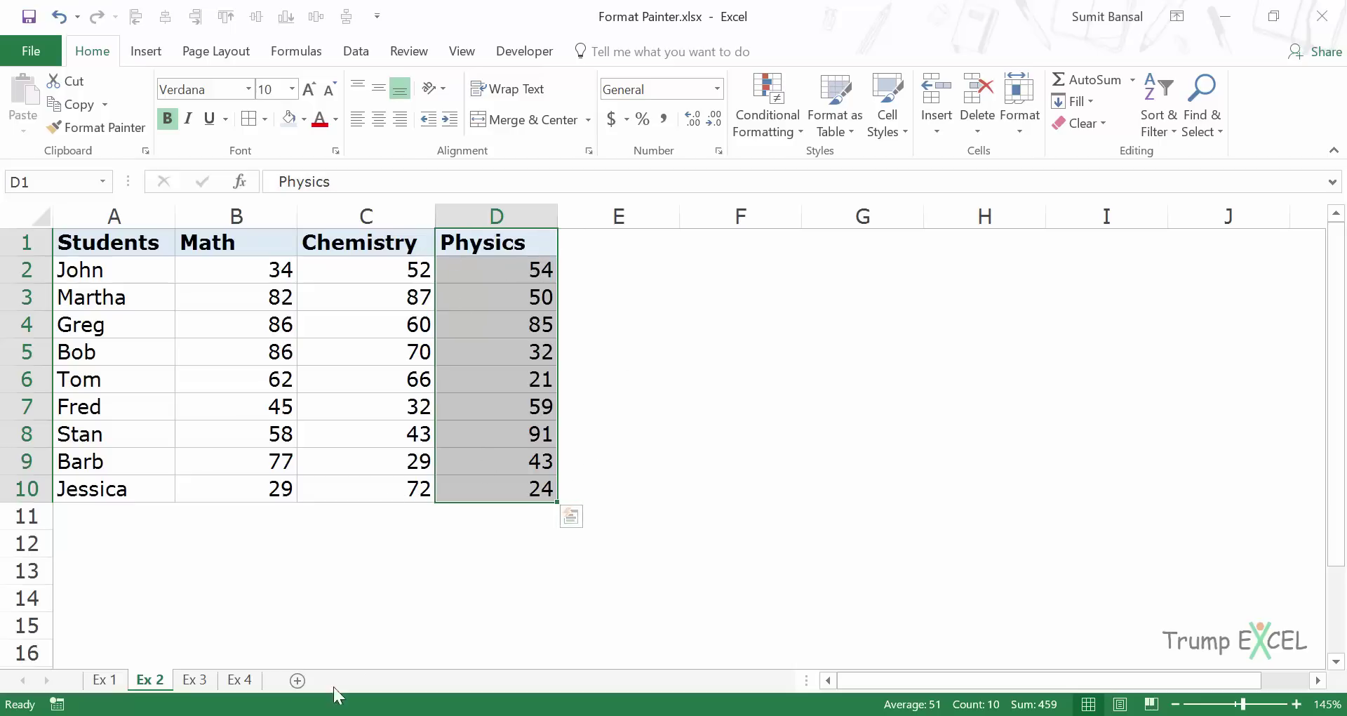
{"action": "left_click", "coordinate": [195, 680]}
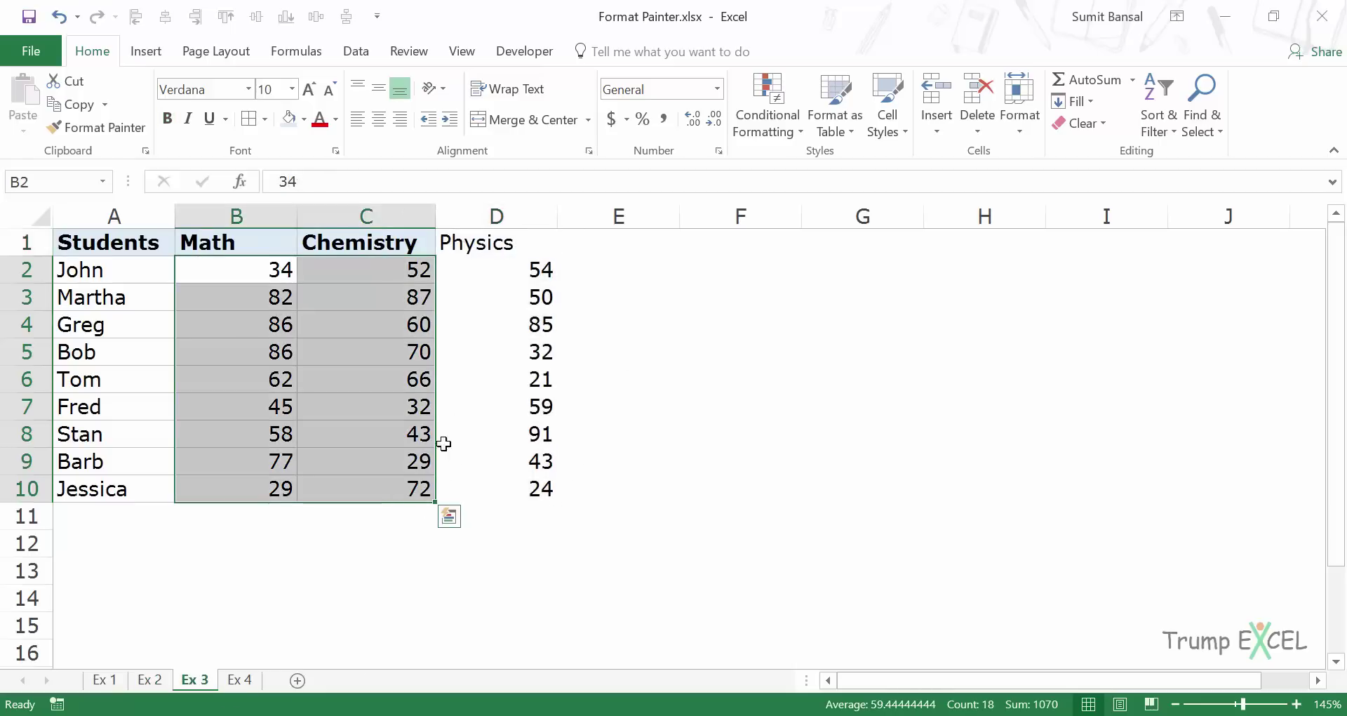
Highlight Math and Chemistry scores B2:C10 greater than 80 with green fill and dark green text.
{"action": "left_click", "coordinate": [379, 323]}
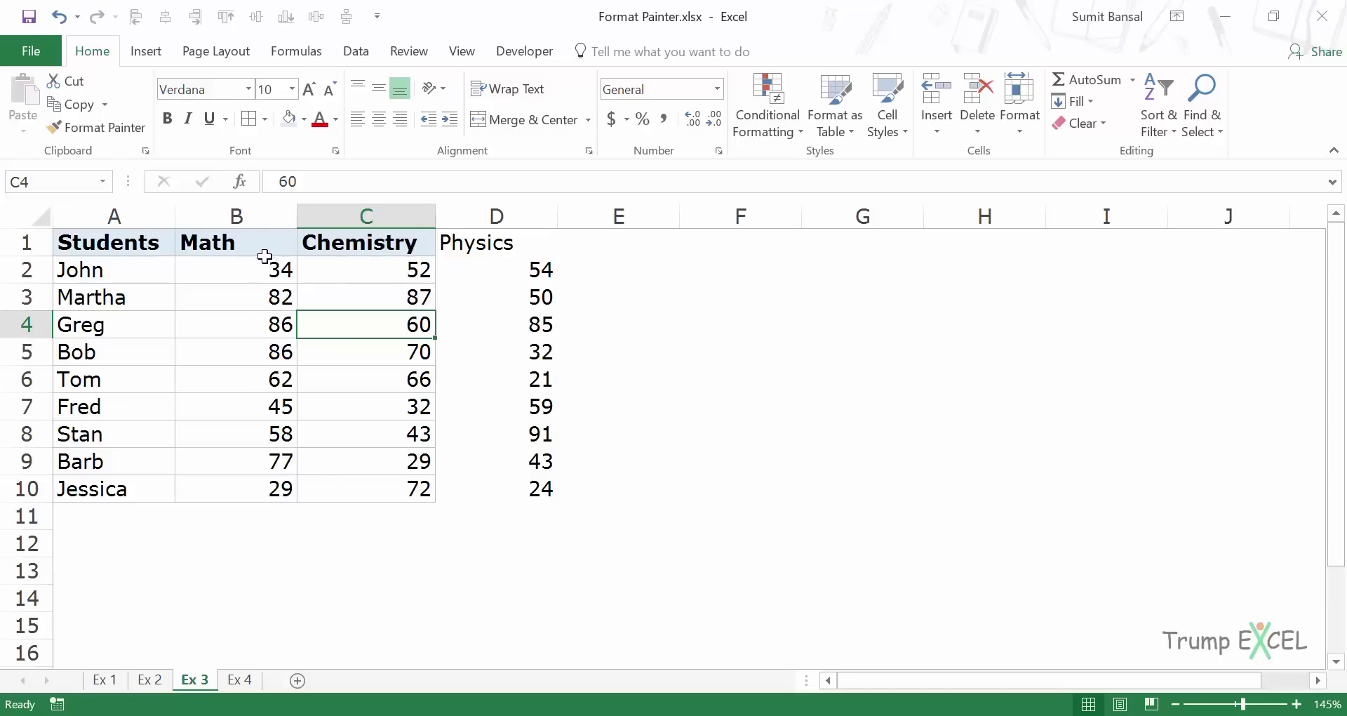
{"action": "left_click_drag", "start_coordinate": [266, 265], "coordinate": [353, 489]}
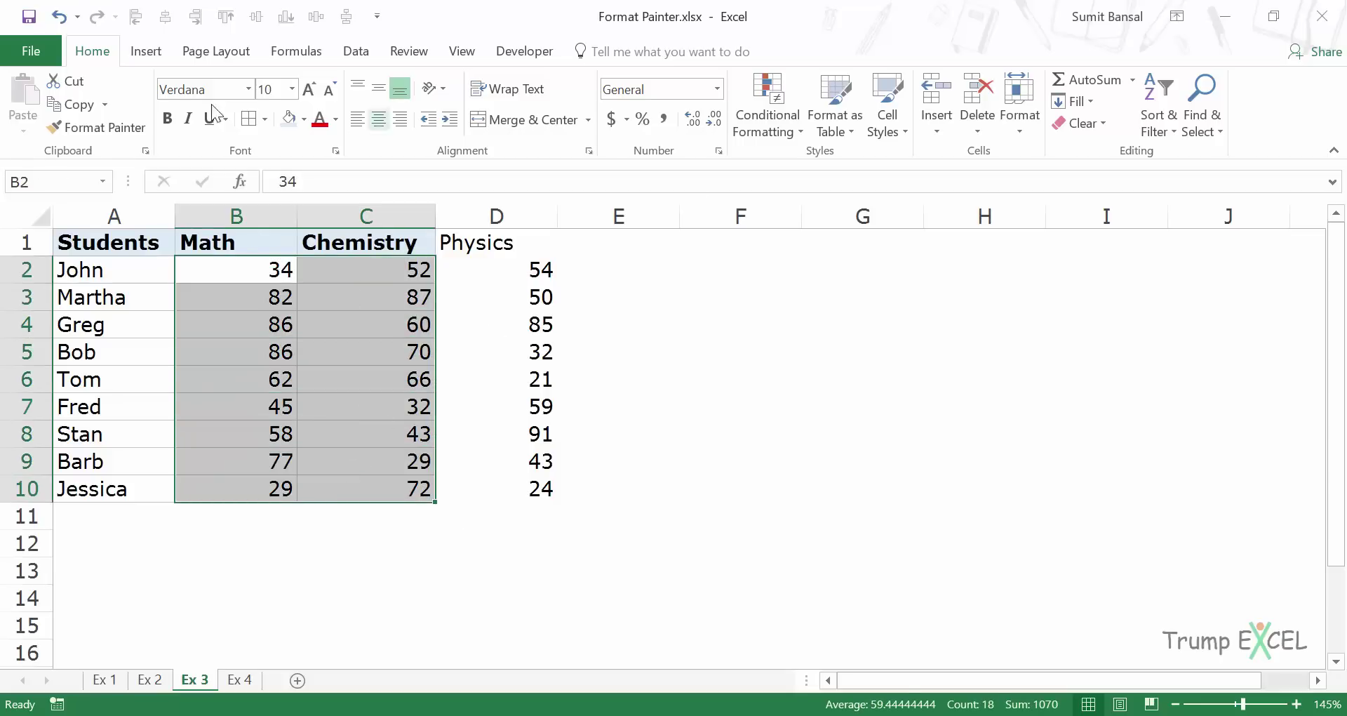
{"action": "left_click", "coordinate": [781, 132]}
{"action": "mouse_move", "coordinate": [856, 172]}
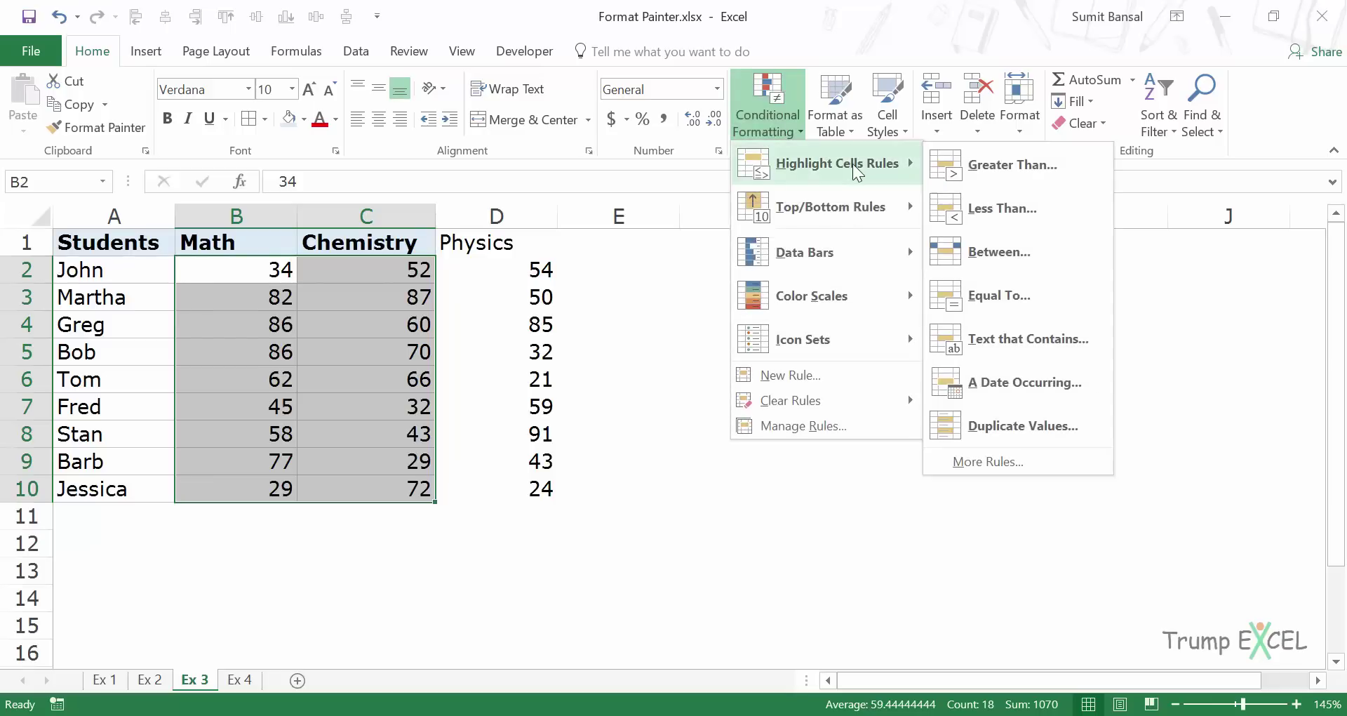
{"action": "left_click", "coordinate": [983, 168]}
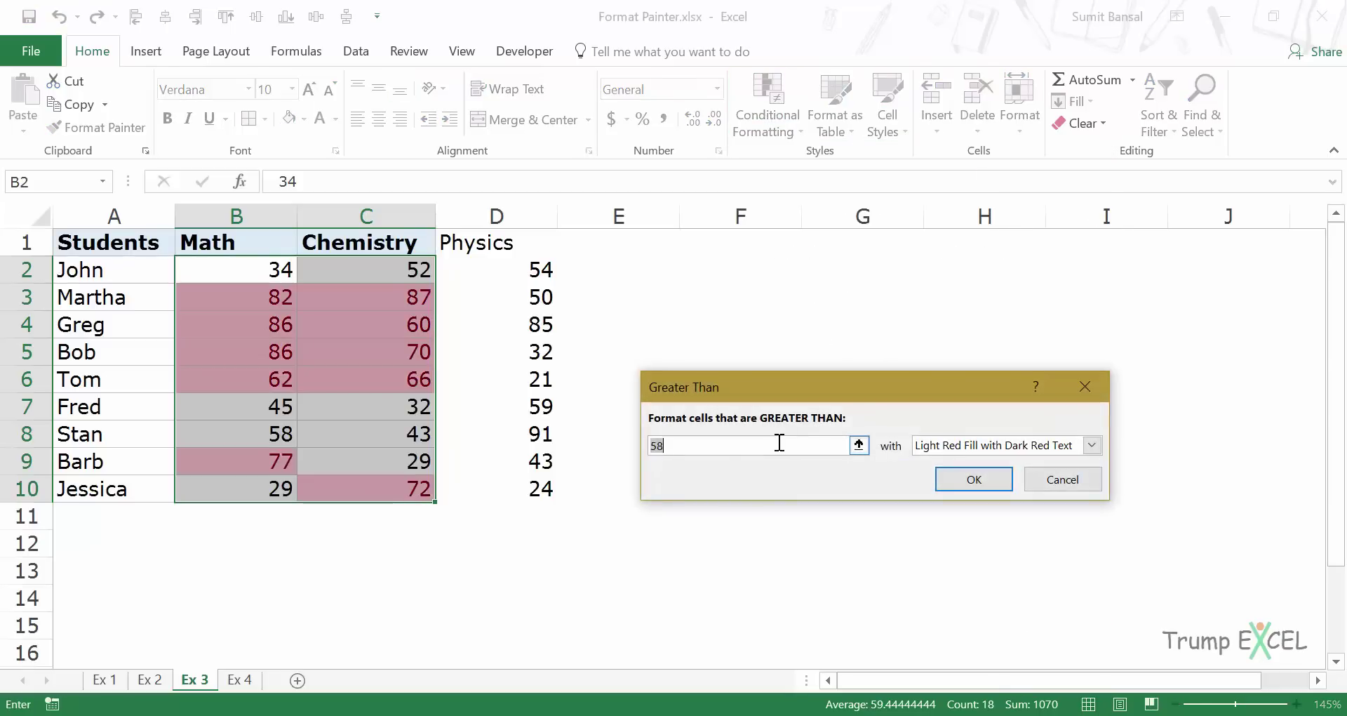
{"action": "type", "text": "80"}
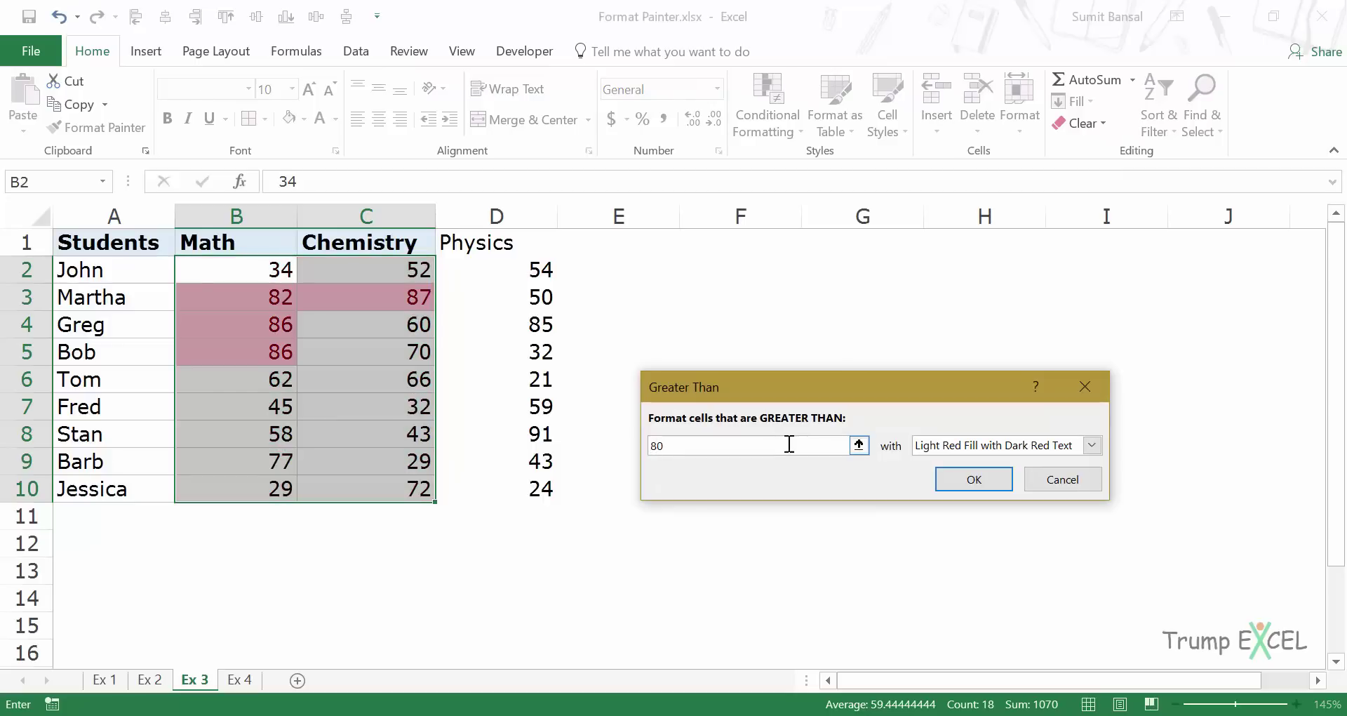
{"action": "left_click", "coordinate": [1091, 446]}
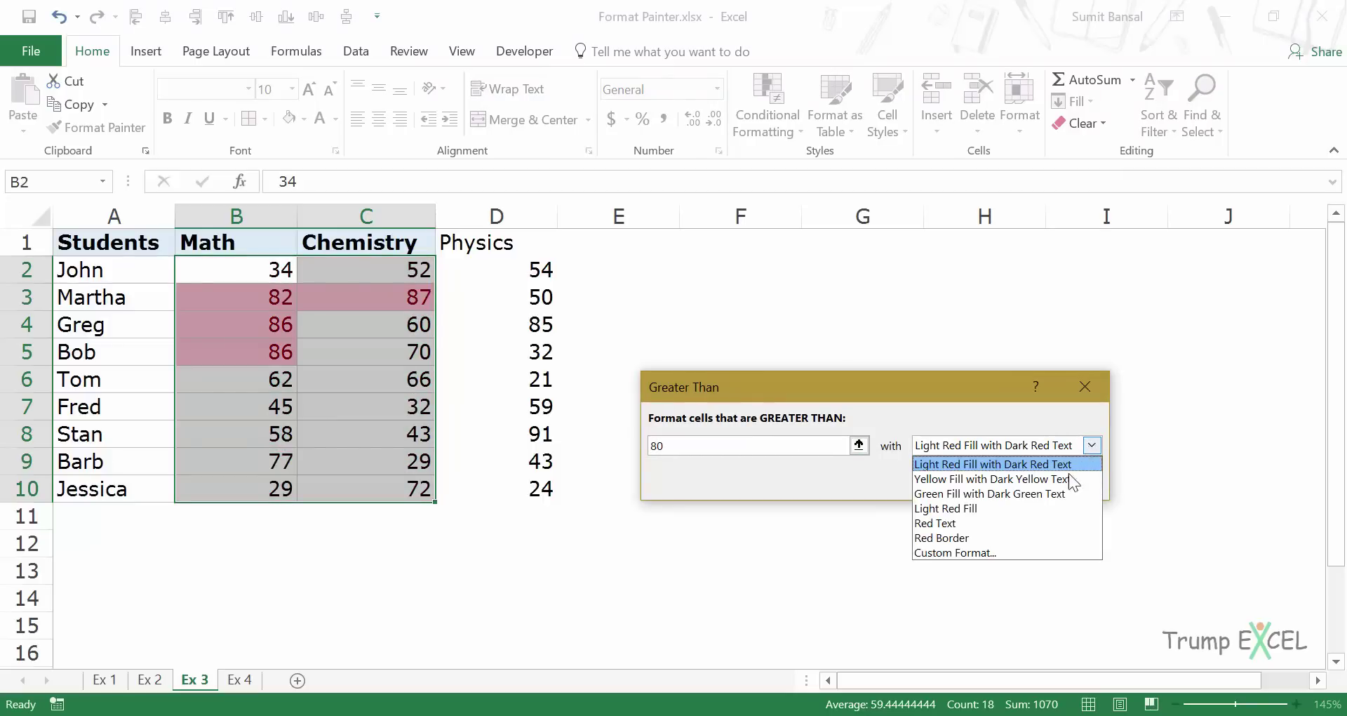
{"action": "left_click", "coordinate": [1051, 495]}
{"action": "left_click", "coordinate": [974, 479]}
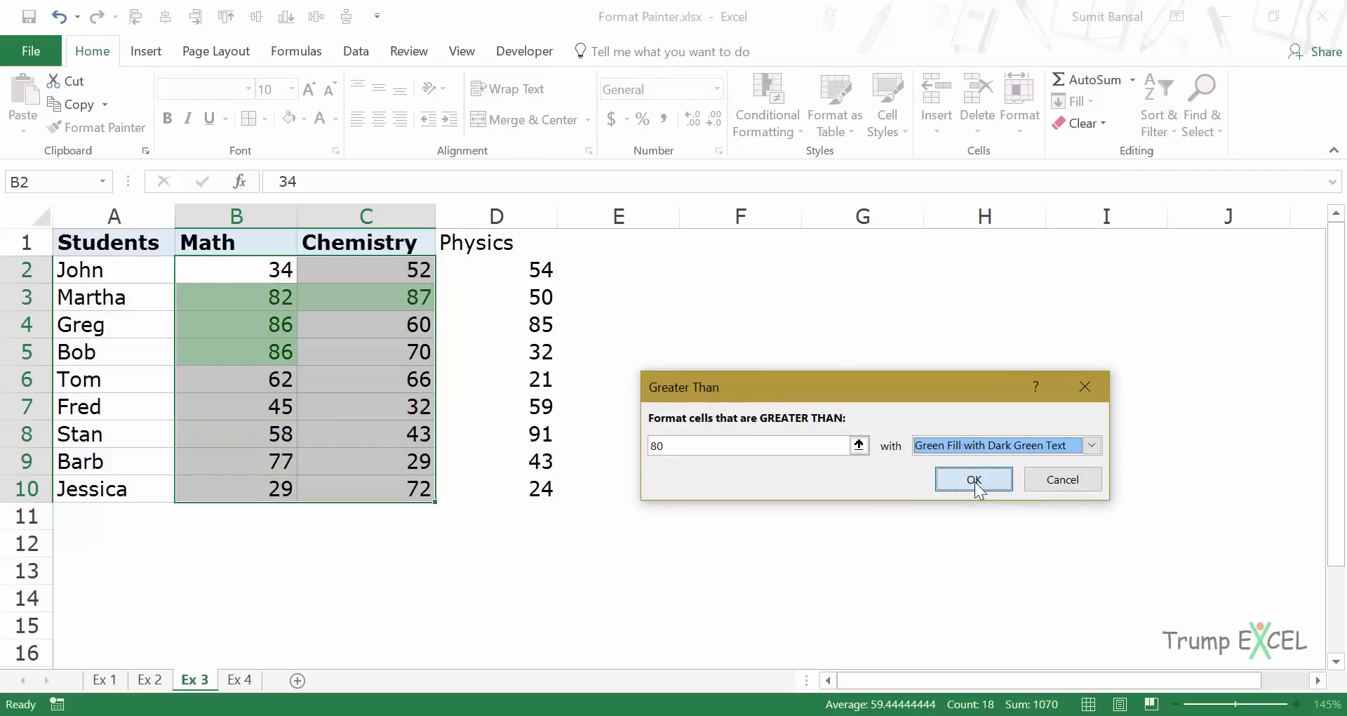
Add a Less Than 35 rule with light red fill and dark red text.
{"action": "left_click", "coordinate": [772, 123]}
{"action": "mouse_move", "coordinate": [814, 169]}
{"action": "left_click", "coordinate": [989, 207]}
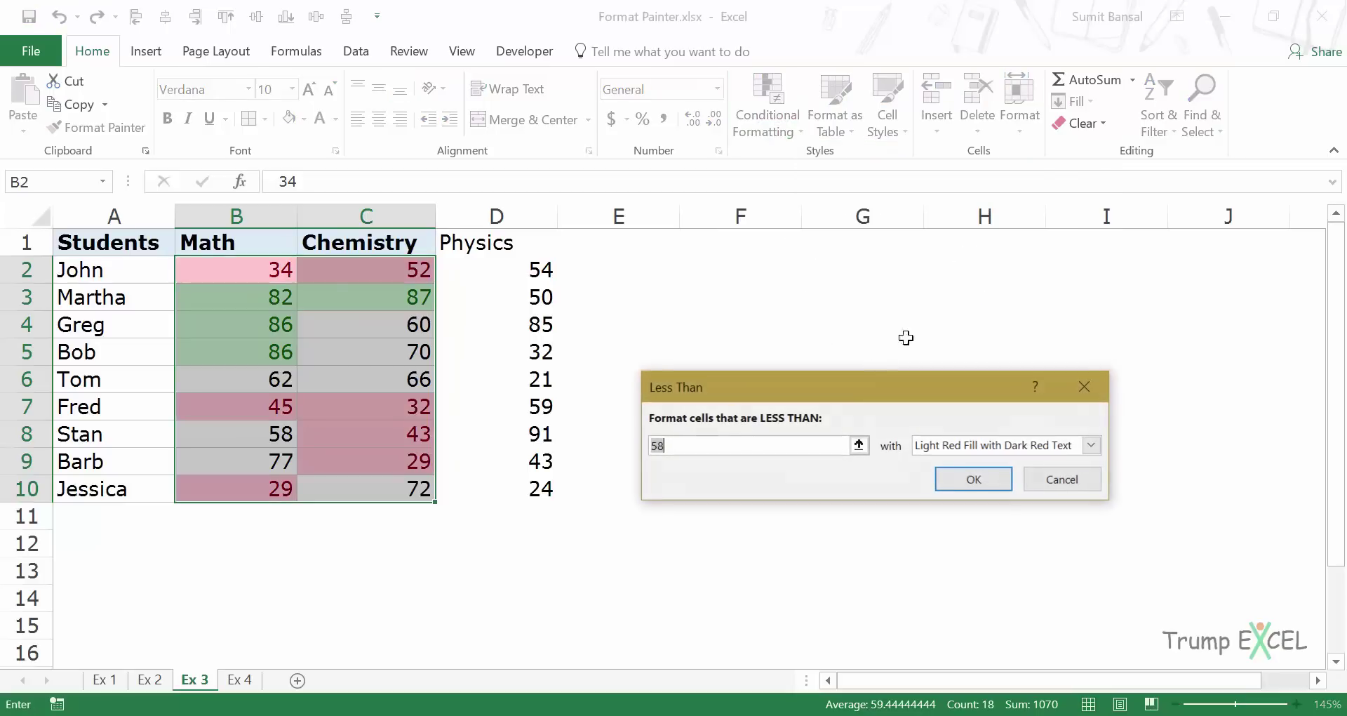
{"action": "type", "text": "35"}
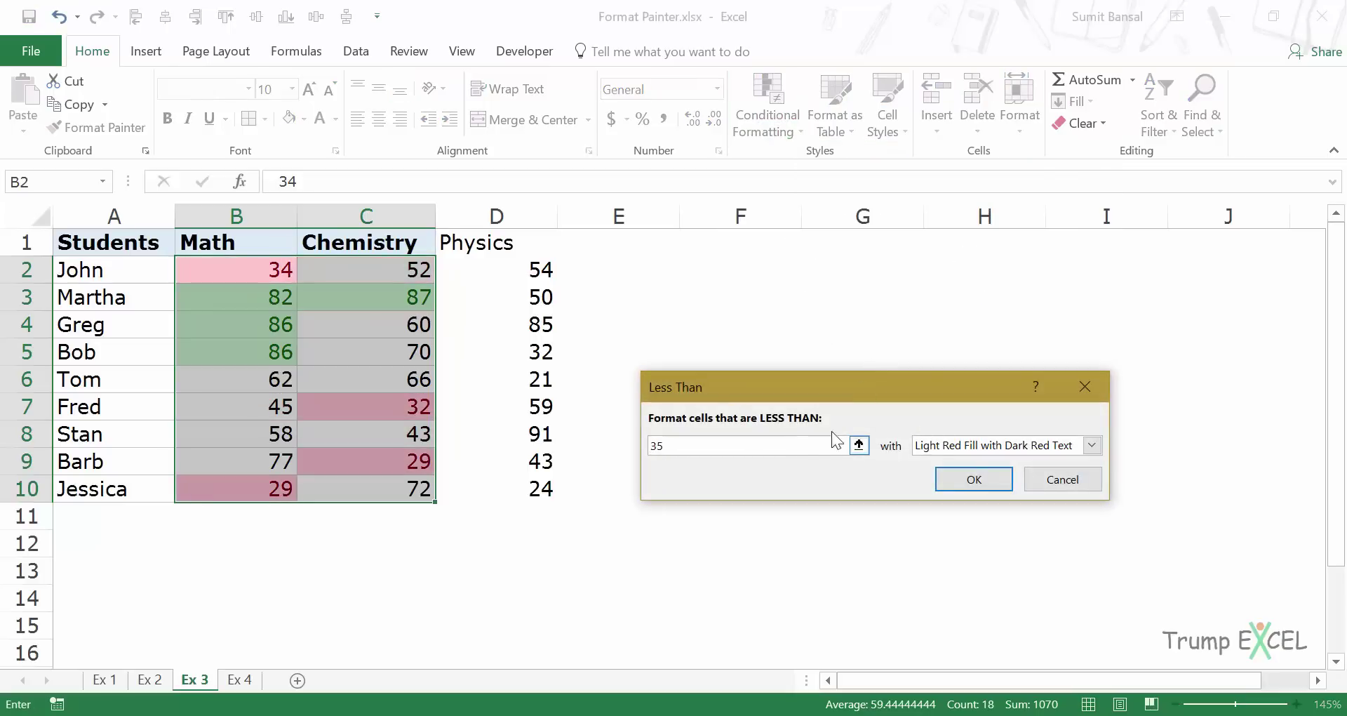
{"action": "left_click", "coordinate": [954, 483]}
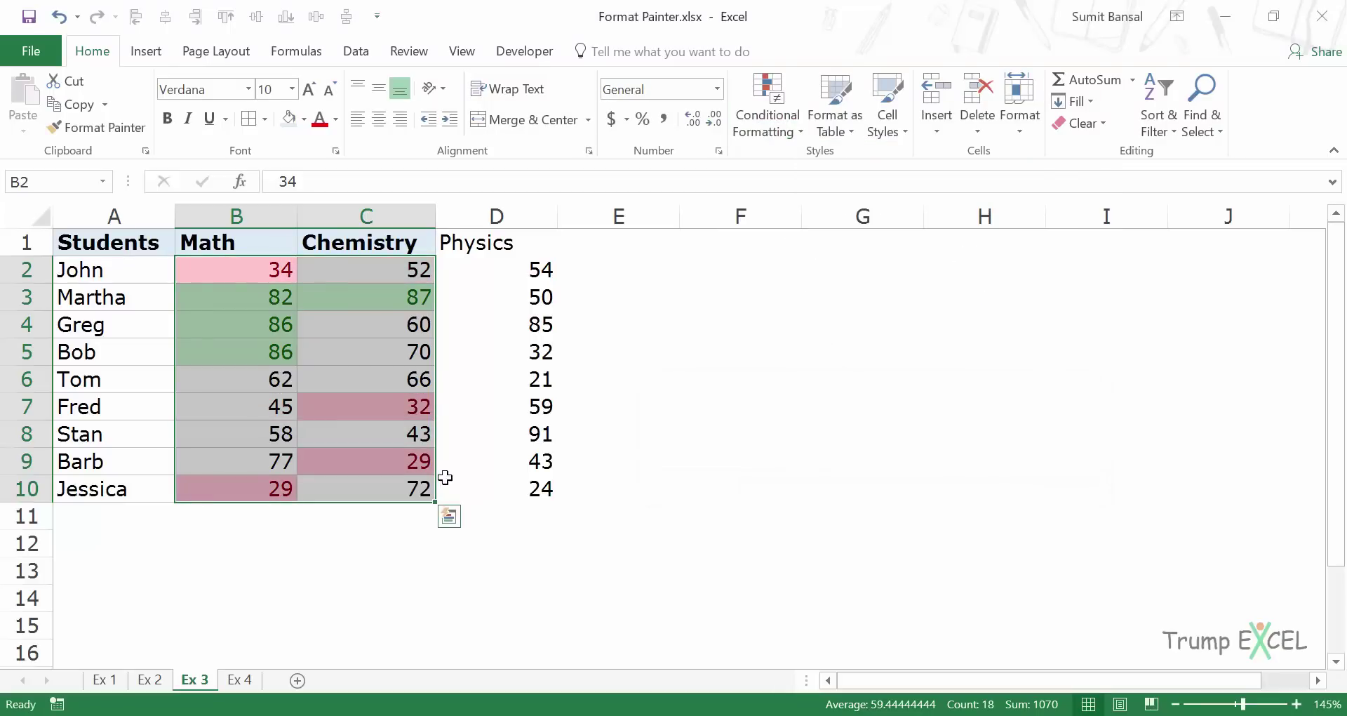
{"action": "left_click", "coordinate": [386, 562]}
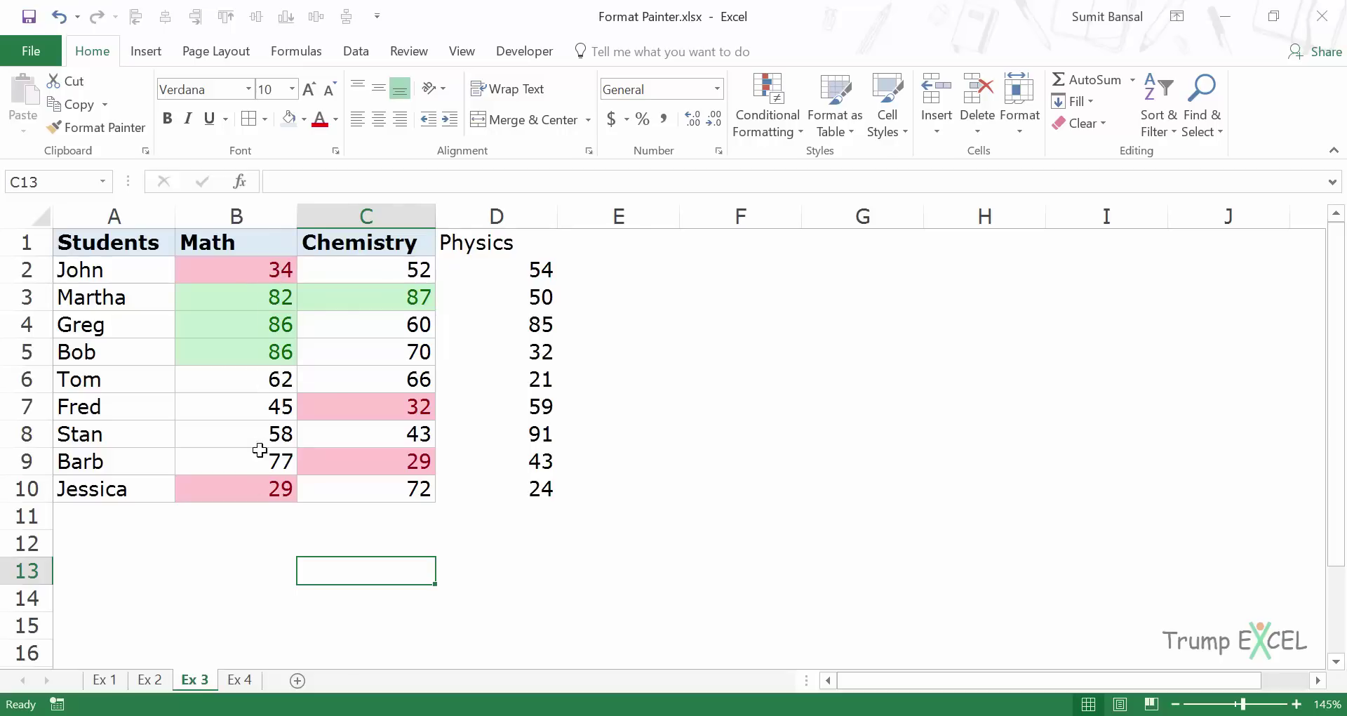
Paint Math B1:B10's bold header, borders and highlighting onto Physics D1:D10.
{"action": "left_click", "coordinate": [258, 246]}
{"action": "left_click_drag", "start_coordinate": [256, 275], "coordinate": [259, 488]}
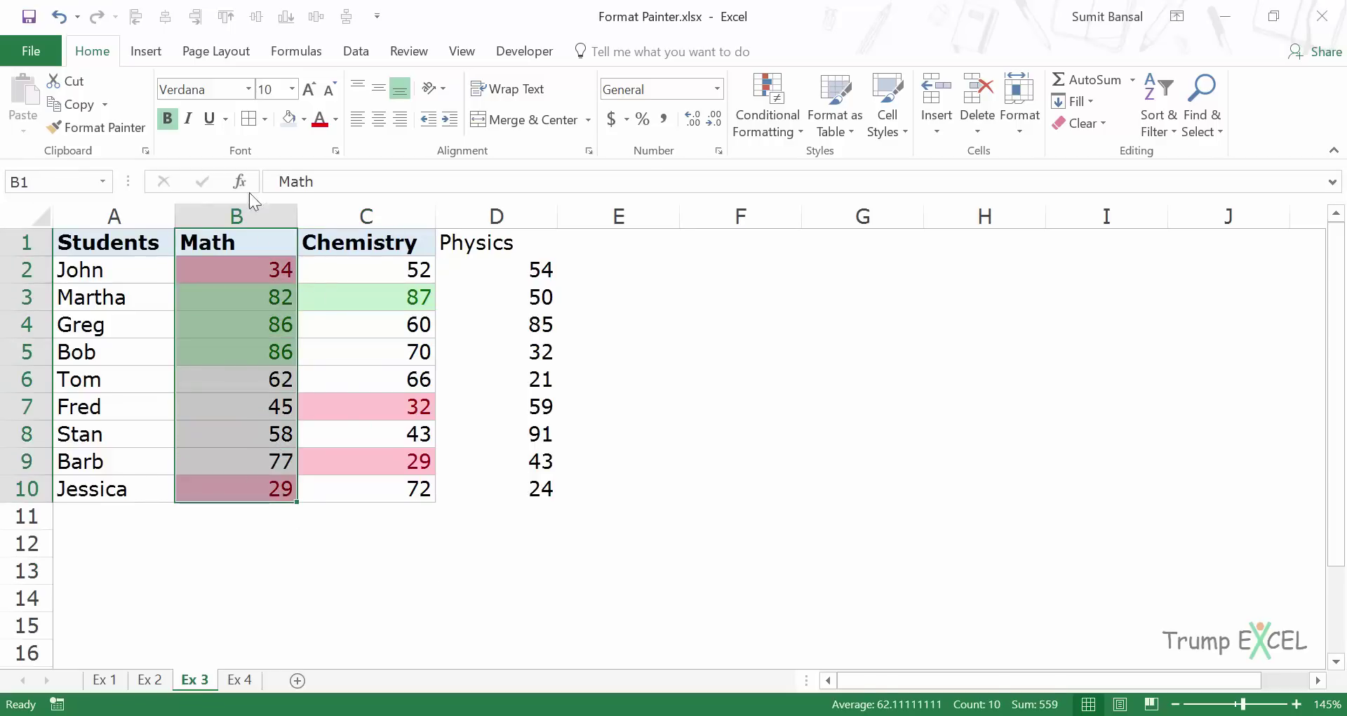
{"action": "left_click", "coordinate": [95, 127]}
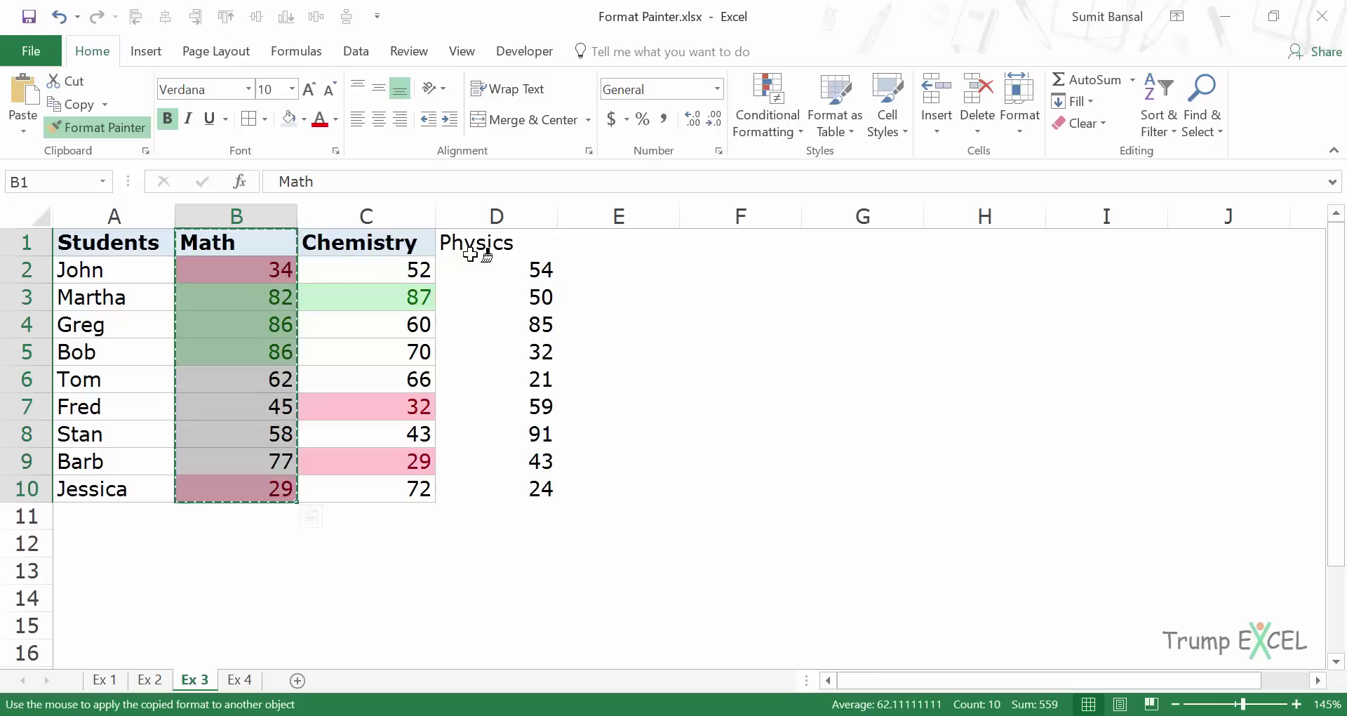
{"action": "left_click_drag", "start_coordinate": [478, 247], "coordinate": [537, 491]}
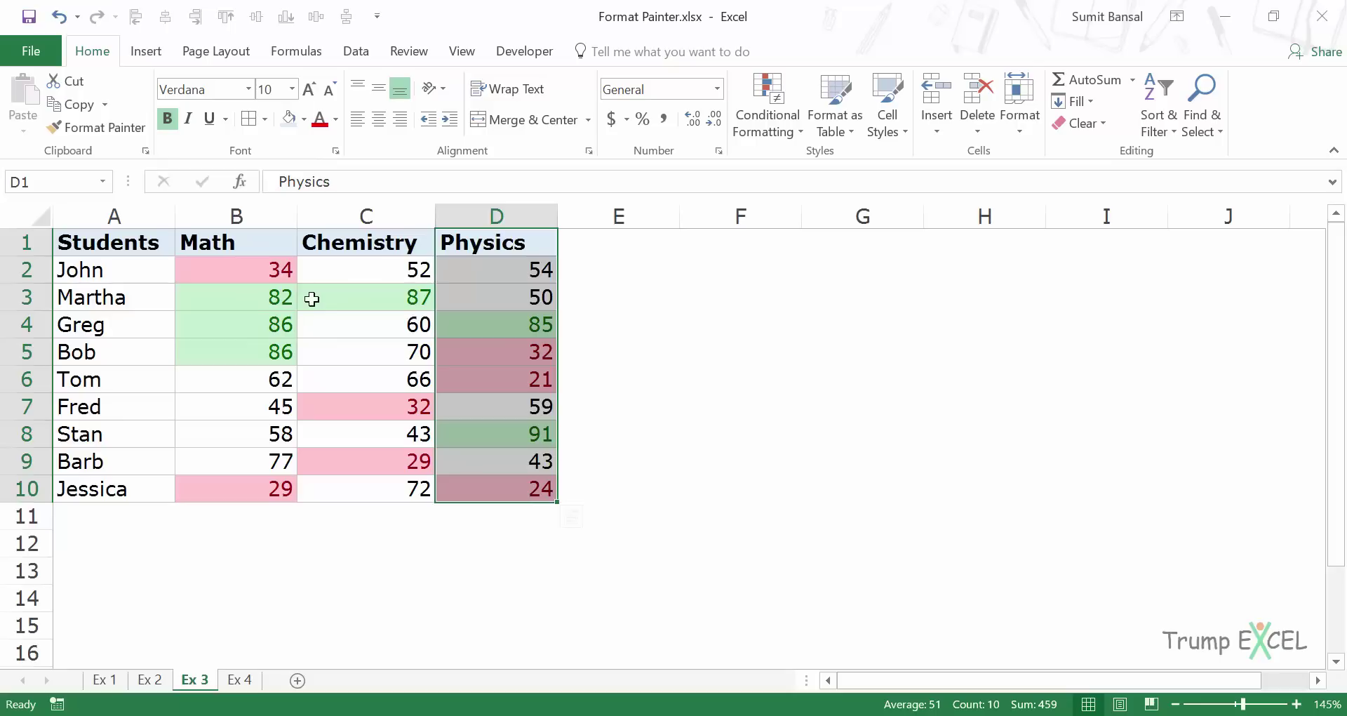
Undo the formatting painted onto Physics and copy the plain D1:D10 column.
{"action": "key", "text": "ctrl+z"}
{"action": "key", "text": "Escape"}
{"action": "left_click_drag", "start_coordinate": [466, 244], "coordinate": [491, 484]}
{"action": "key", "text": "ctrl+c"}
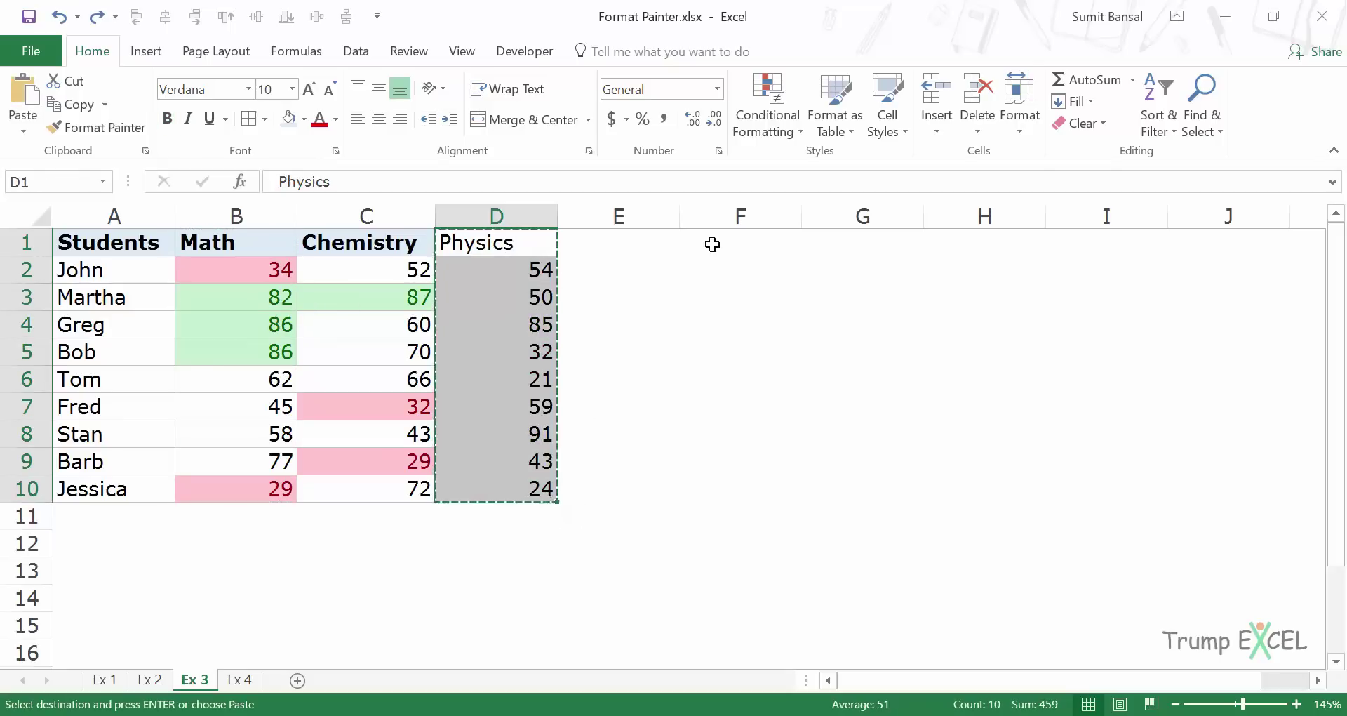
Paste the Physics column into F1 and H1, then select Math's B1:B10.
{"action": "left_click", "coordinate": [711, 245]}
{"action": "key", "text": "ctrl+v"}
{"action": "left_click", "coordinate": [978, 244]}
{"action": "key", "text": "ctrl+v"}
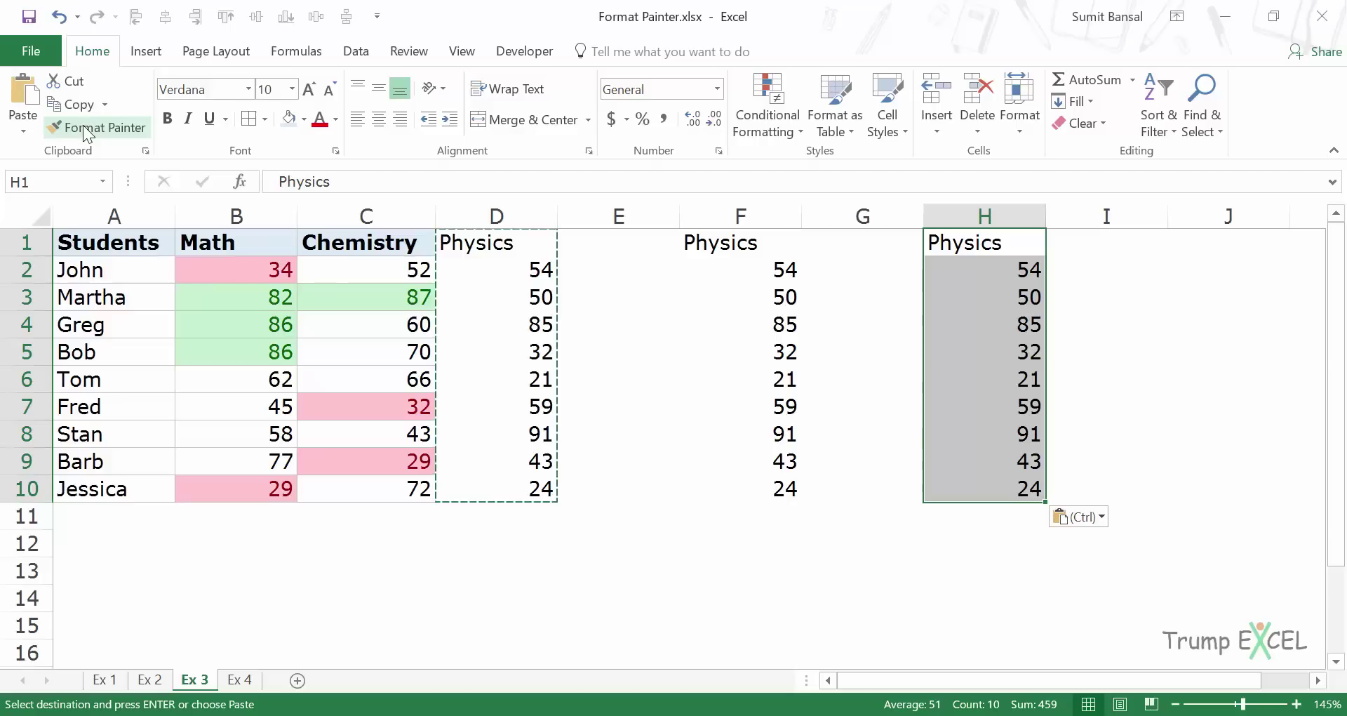
{"action": "left_click", "coordinate": [242, 275]}
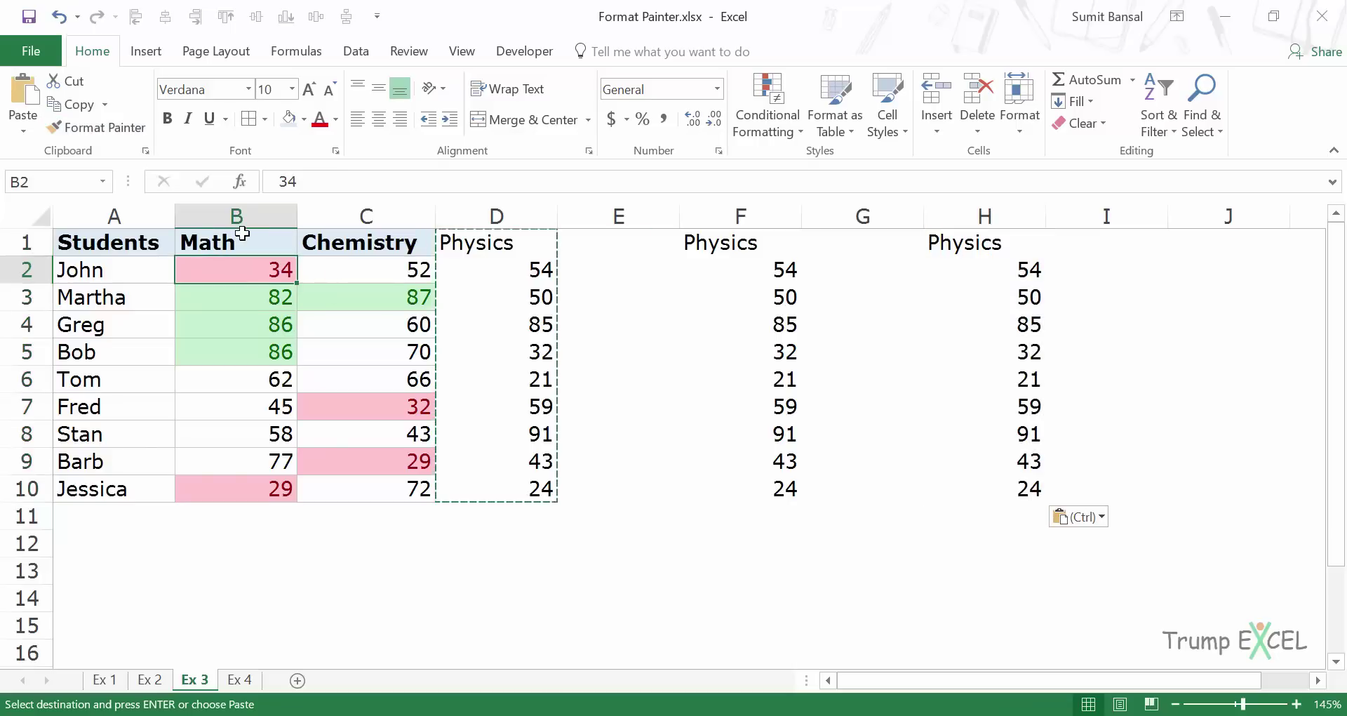
{"action": "left_click_drag", "start_coordinate": [242, 233], "coordinate": [246, 493]}
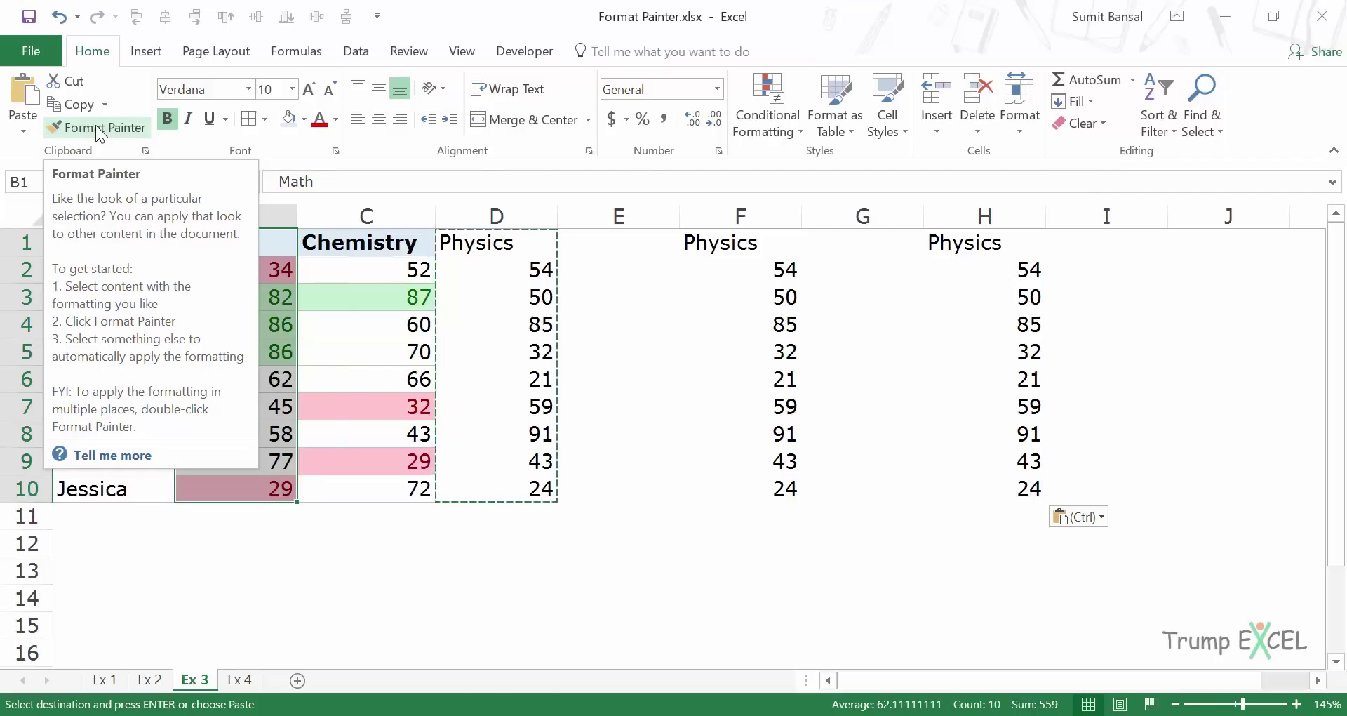
Paint Math's formatting onto the Physics columns starting at D1, F1 and H1.
{"action": "left_click", "coordinate": [95, 126]}
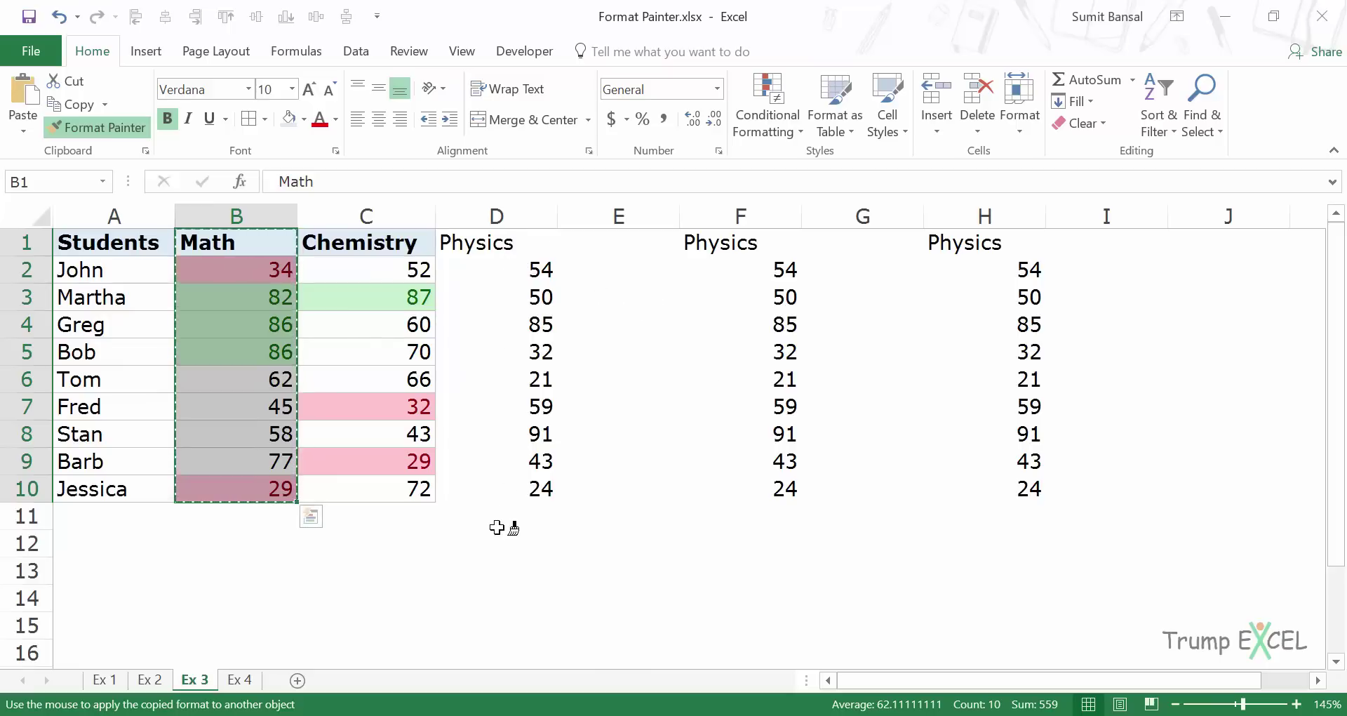
{"action": "left_click", "coordinate": [487, 243]}
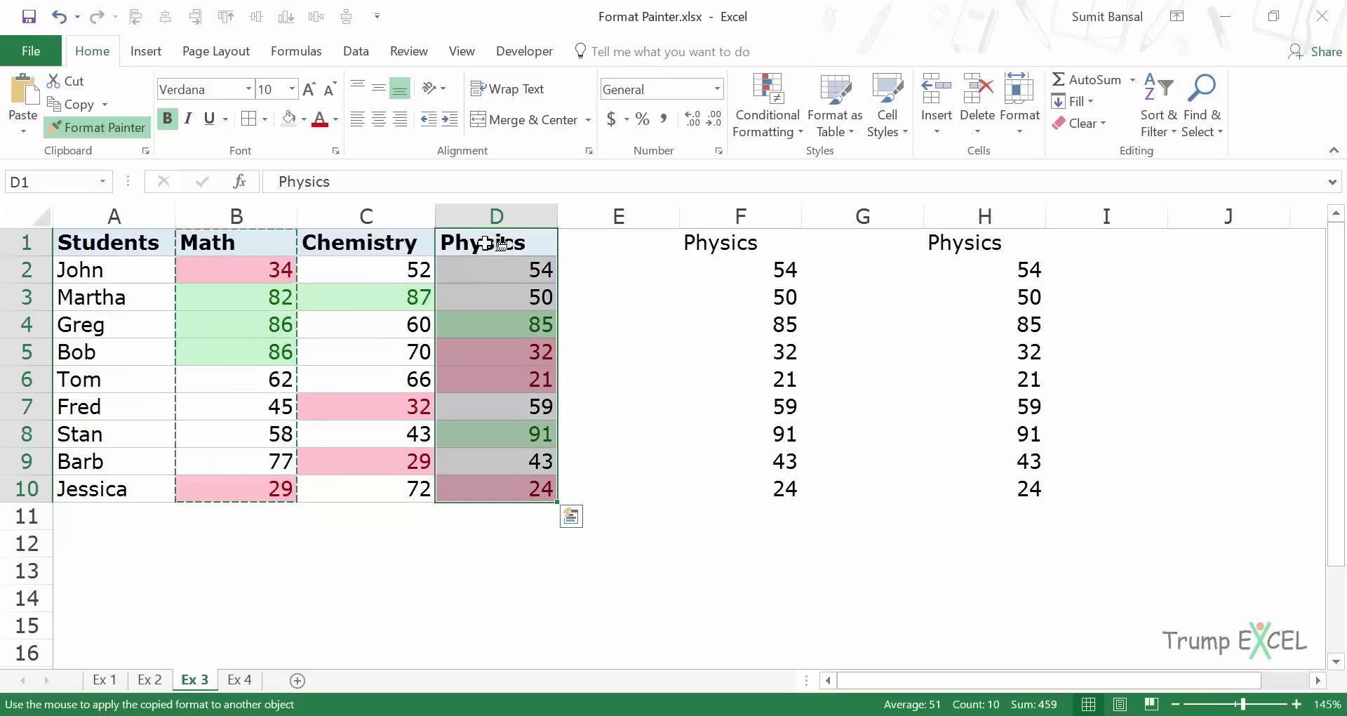
{"action": "left_click", "coordinate": [734, 244]}
{"action": "left_click", "coordinate": [981, 246]}
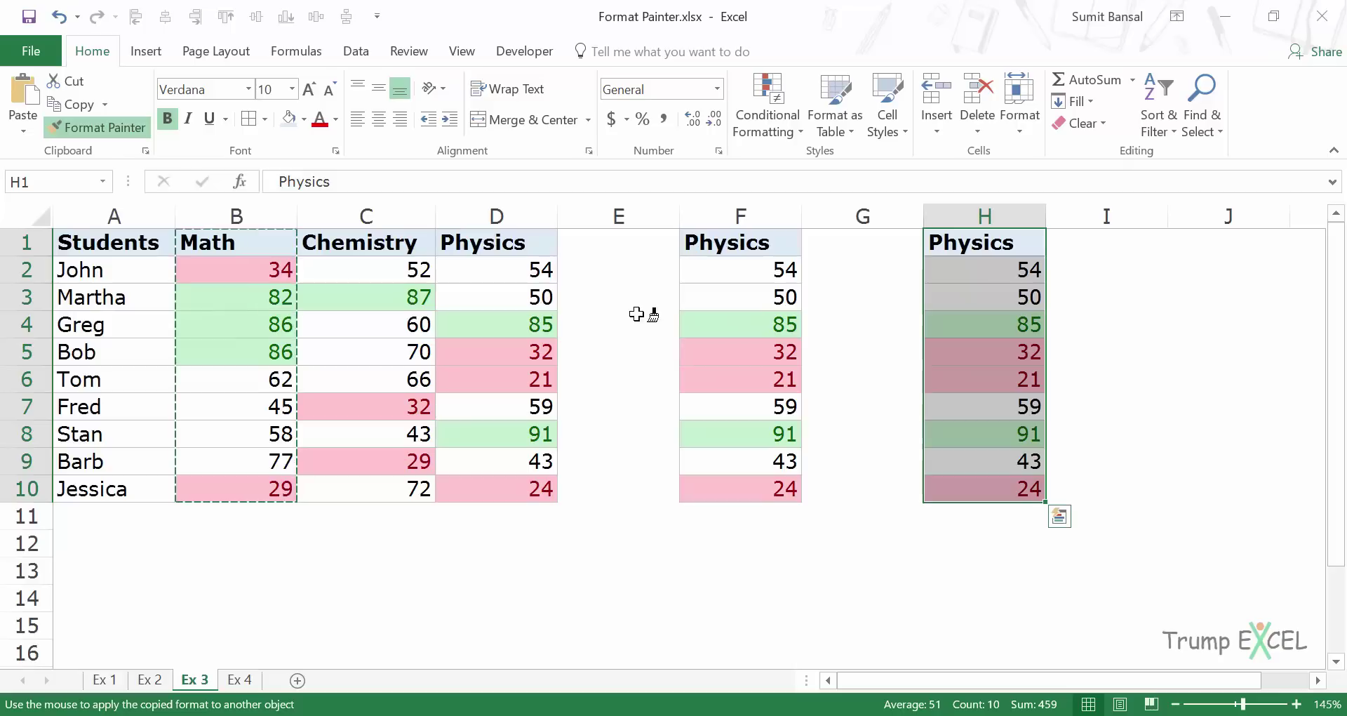
{"action": "key", "text": "Escape"}
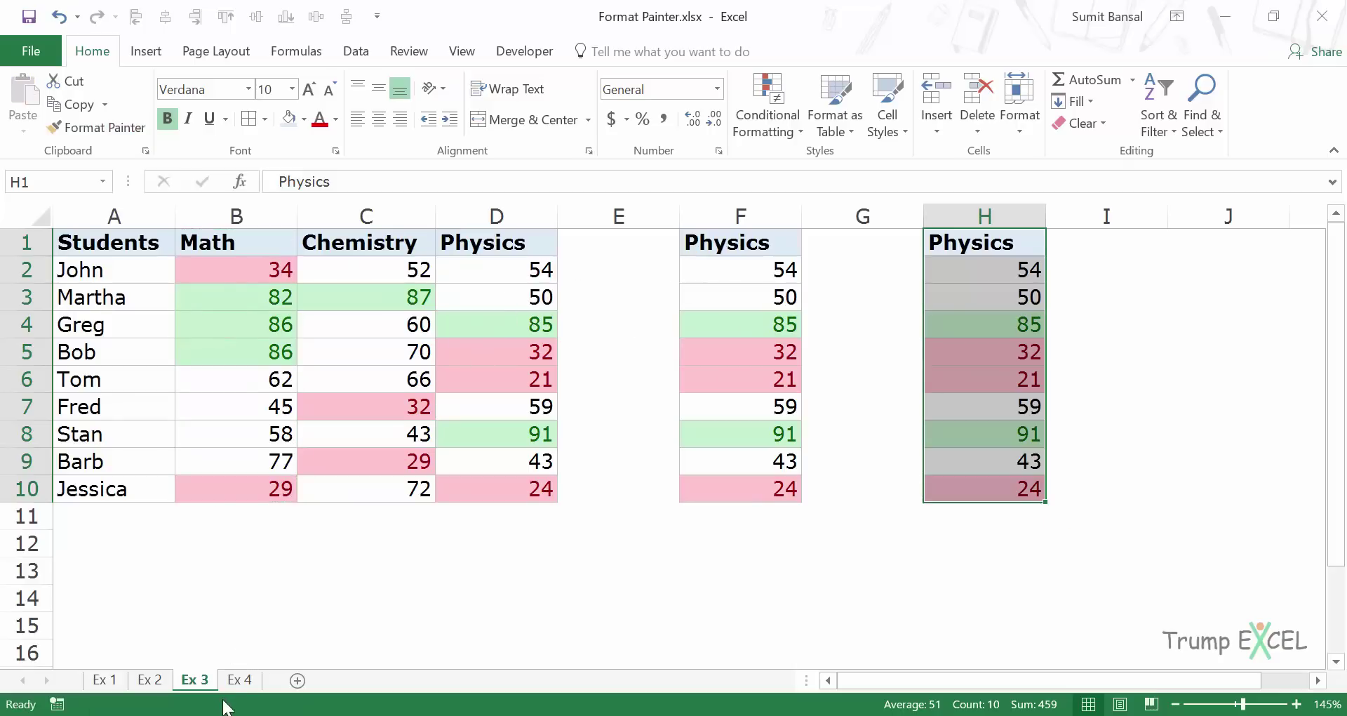
On sheet Ex 4, copy the light-blue Formatted Text shape's style onto the Unformatted Text shape.
{"action": "left_click", "coordinate": [237, 679]}
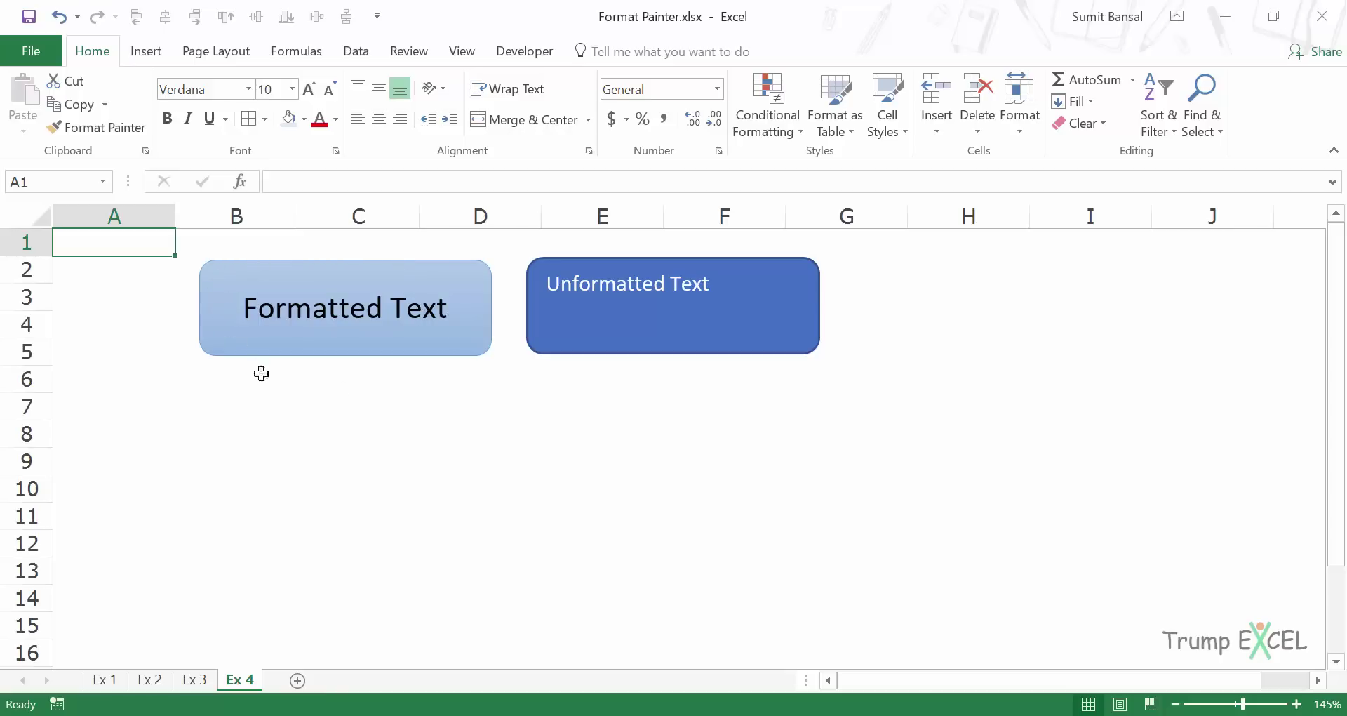
{"action": "left_click", "coordinate": [324, 268]}
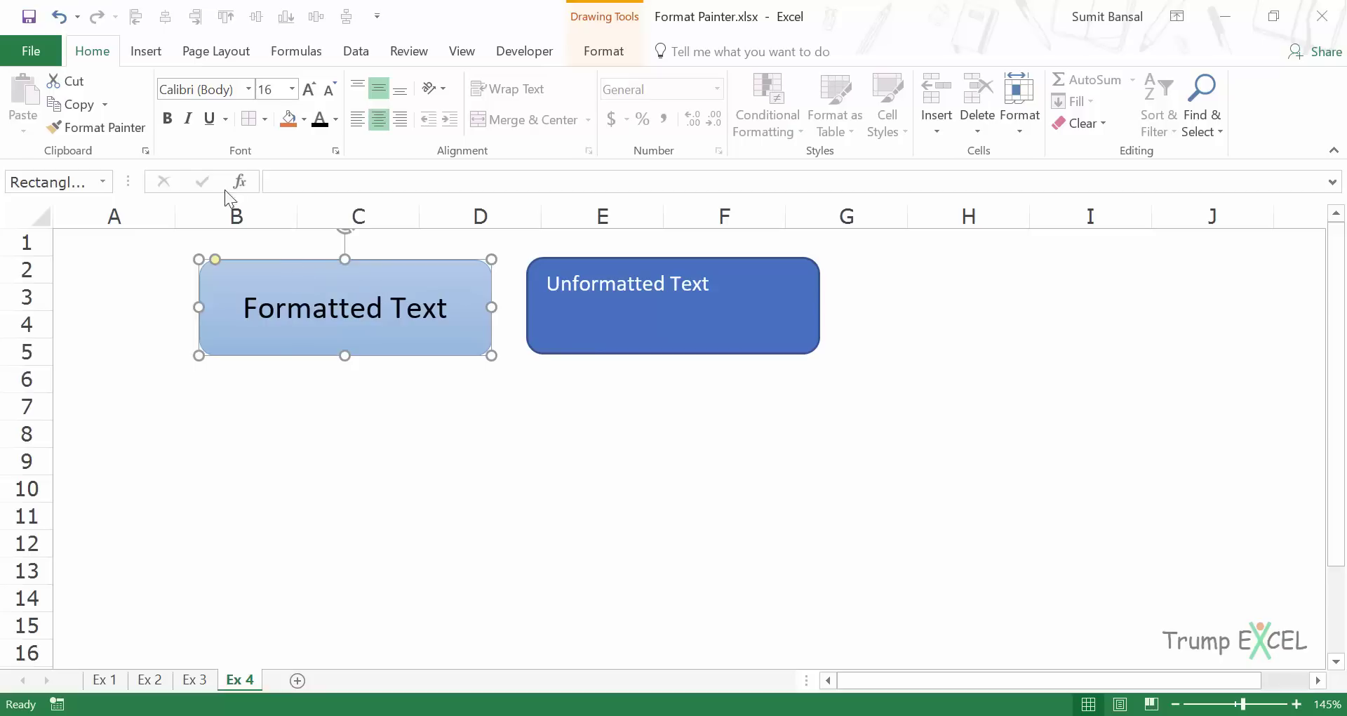
{"action": "left_click", "coordinate": [114, 131]}
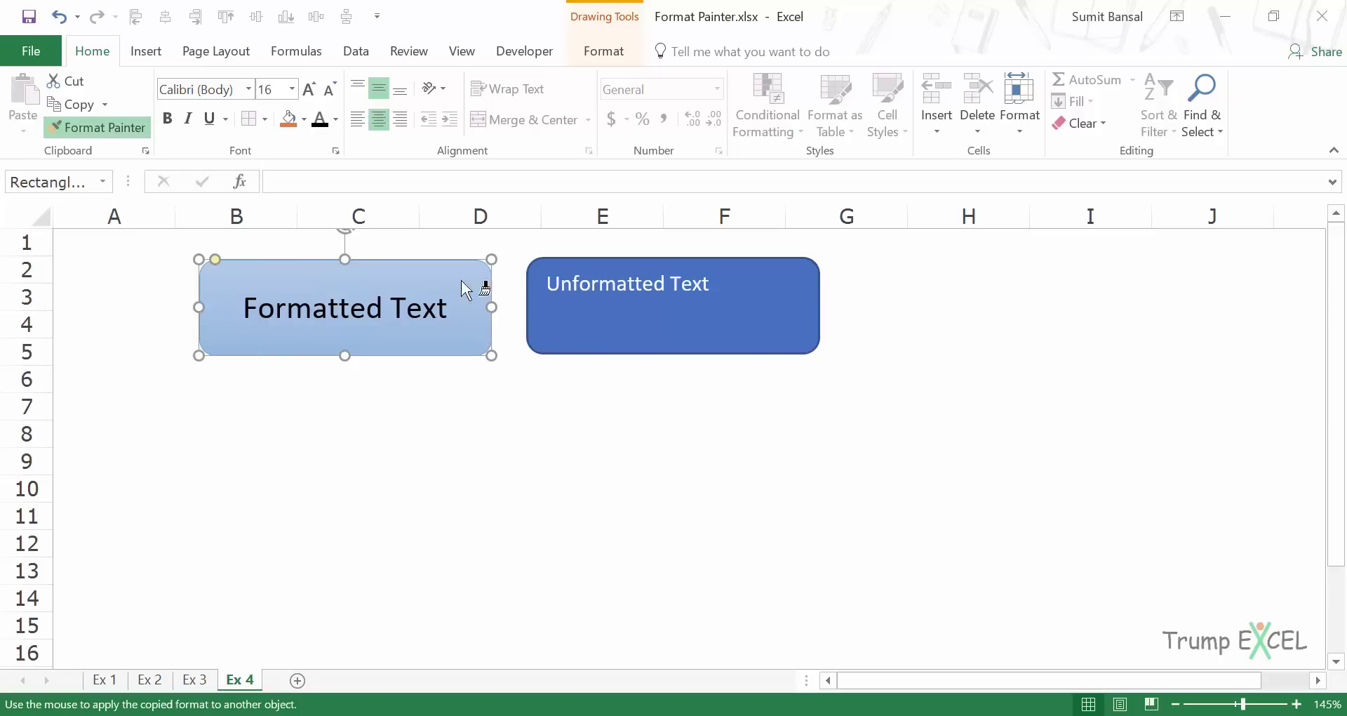
{"action": "left_click", "coordinate": [648, 258]}
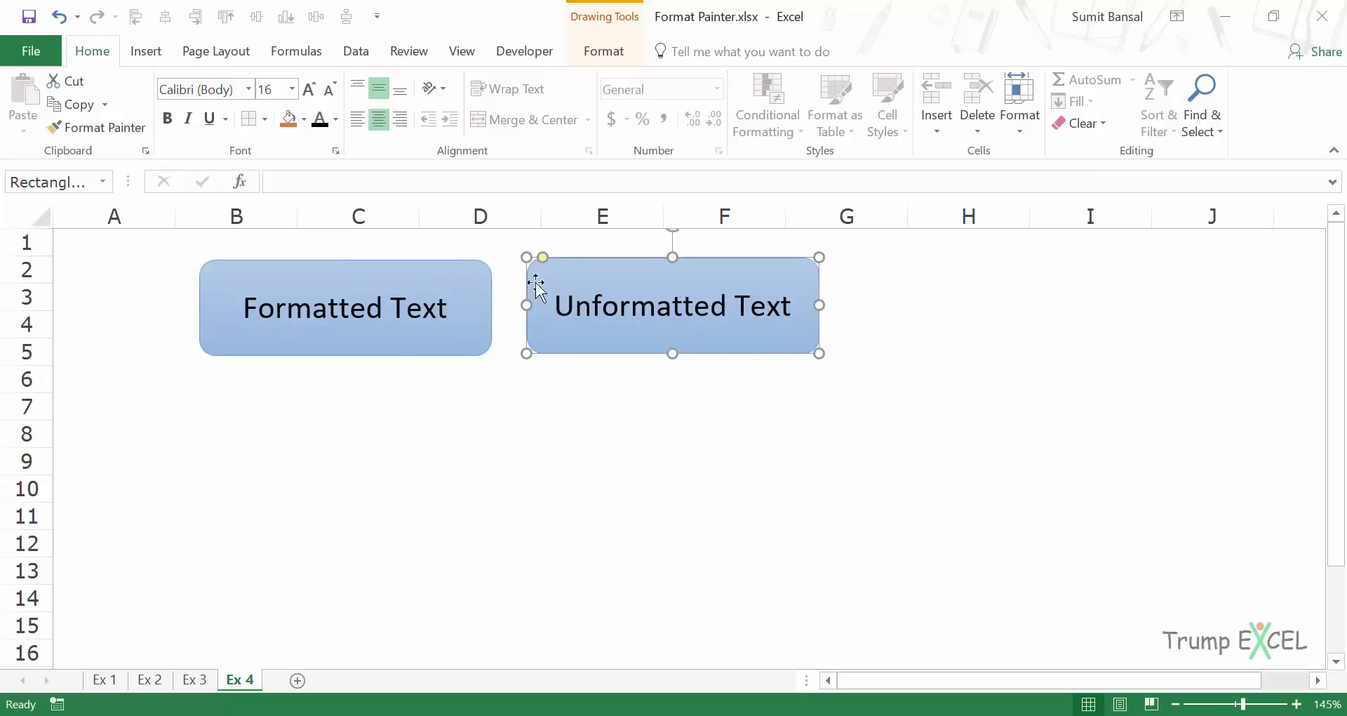